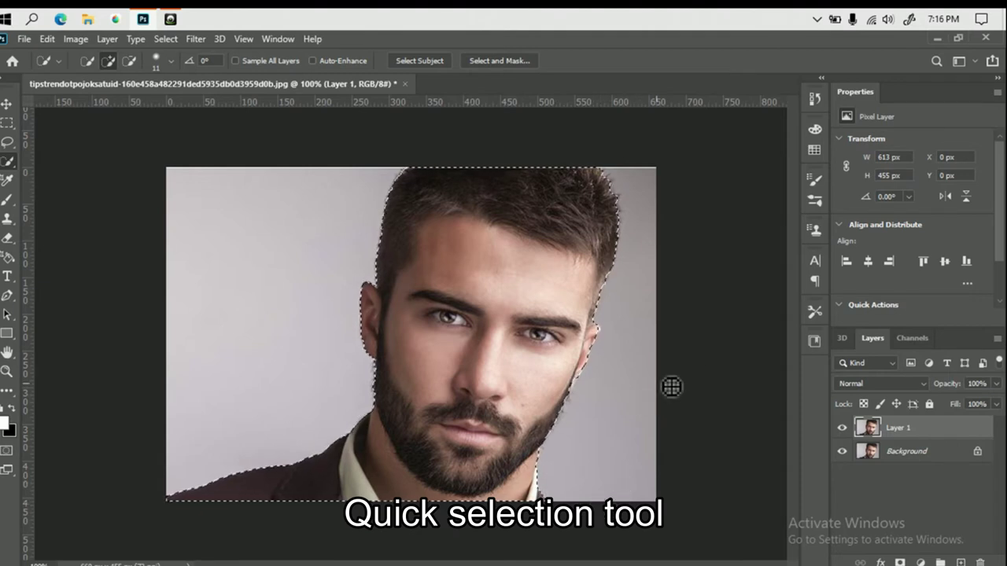
Step: Refine the man's selection edges and output him to a new masked layer, Layer 1 copy
{"action": "left_click", "coordinate": [500, 61]}
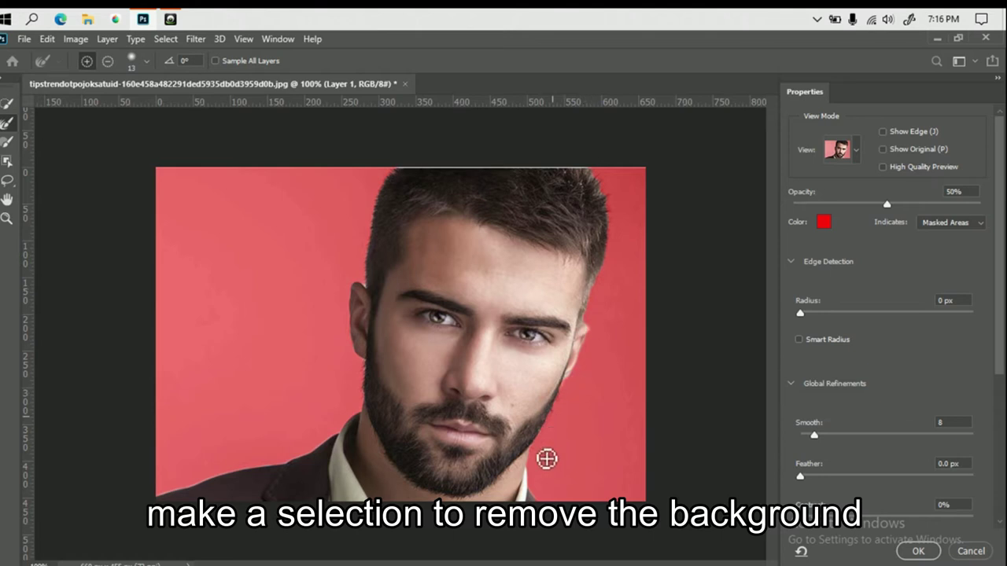
{"action": "left_click", "coordinate": [921, 550]}
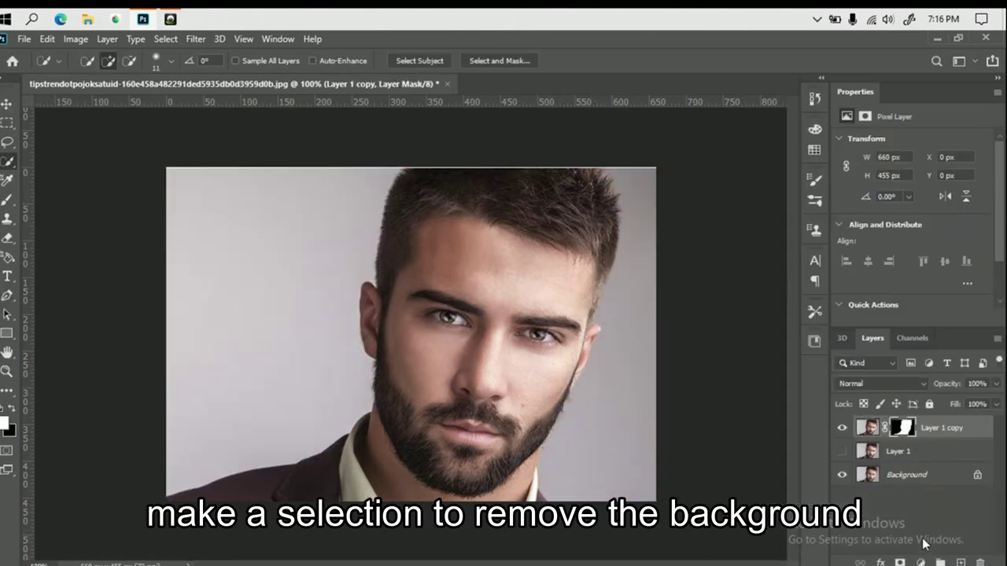
Step: Hide the background layer and brush-touch the mask along the hair, jaw and shoulder edges
{"action": "left_click", "coordinate": [837, 476]}
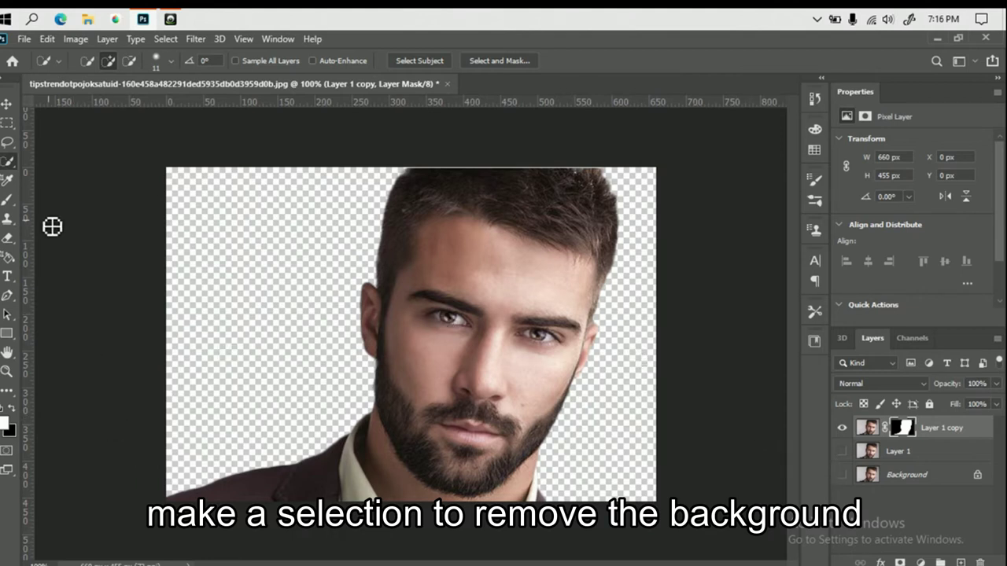
{"action": "left_click", "coordinate": [8, 200]}
{"action": "mouse_move", "coordinate": [389, 242]}
{"action": "left_mouse_down"}
{"action": "mouse_move", "coordinate": [418, 162]}
{"action": "mouse_move", "coordinate": [621, 180]}
{"action": "mouse_move", "coordinate": [637, 223]}
{"action": "mouse_move", "coordinate": [571, 425]}
{"action": "mouse_move", "coordinate": [537, 465]}
{"action": "left_mouse_up"}
{"action": "mouse_move", "coordinate": [410, 468]}
{"action": "left_mouse_down"}
{"action": "mouse_move", "coordinate": [353, 386]}
{"action": "mouse_move", "coordinate": [371, 353]}
{"action": "mouse_move", "coordinate": [367, 415]}
{"action": "left_mouse_up"}
{"action": "left_click_drag", "start_coordinate": [528, 487], "coordinate": [586, 498]}
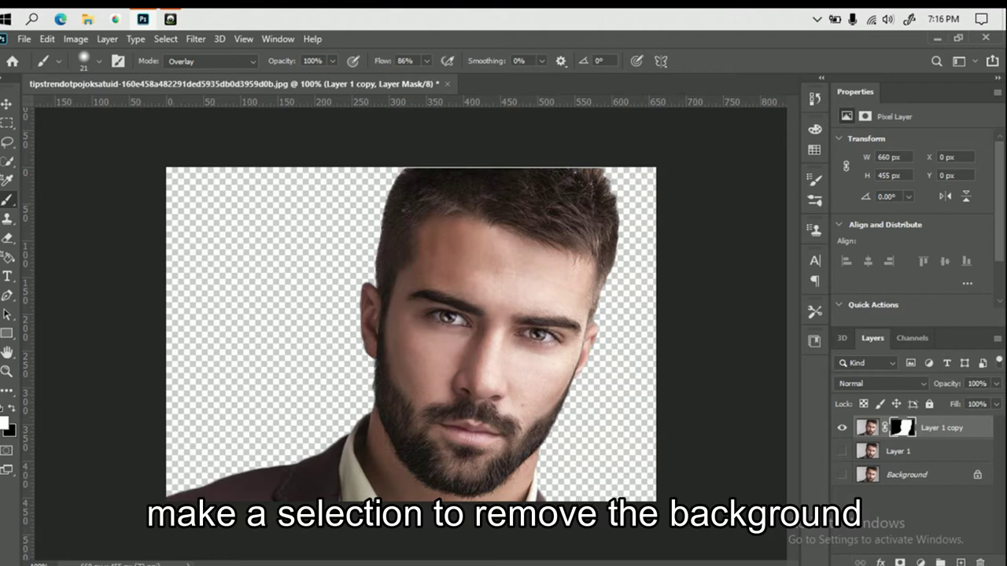
Step: Convert Layer 1 copy to a smart object and duplicate it as Layer 1 copy 2
{"action": "right_click", "coordinate": [942, 437]}
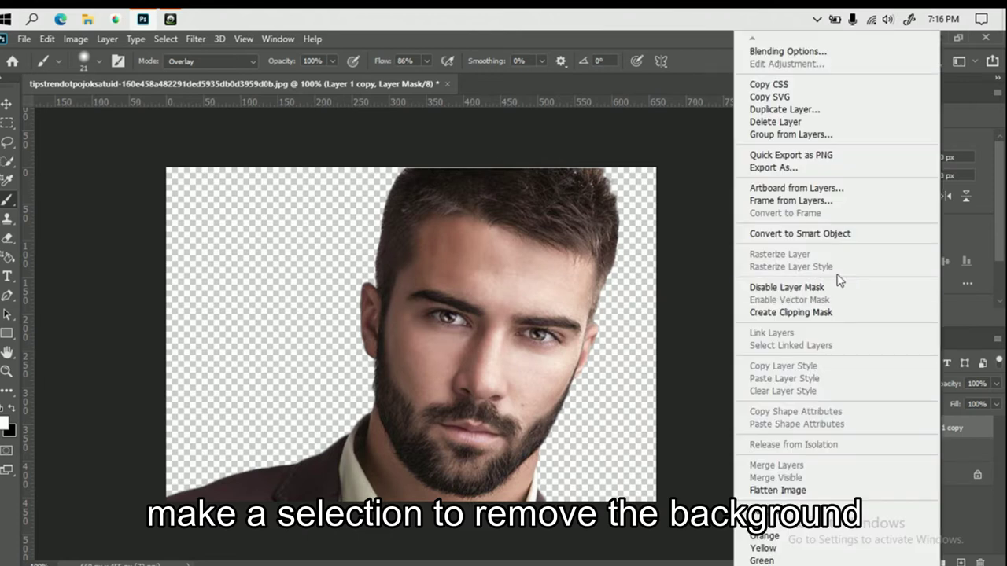
{"action": "left_click", "coordinate": [810, 233]}
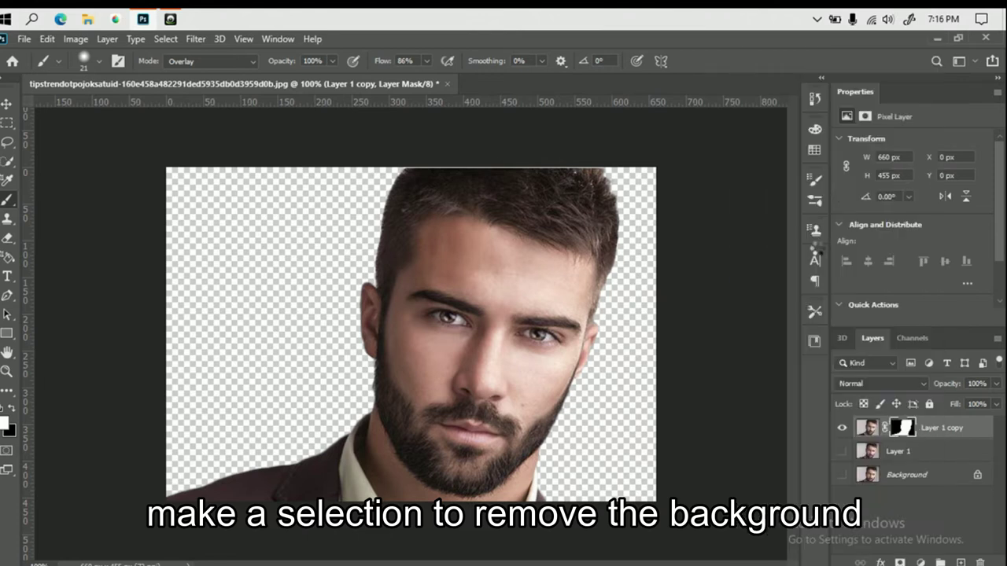
{"action": "left_click", "coordinate": [752, 172]}
{"action": "left_click", "coordinate": [550, 258]}
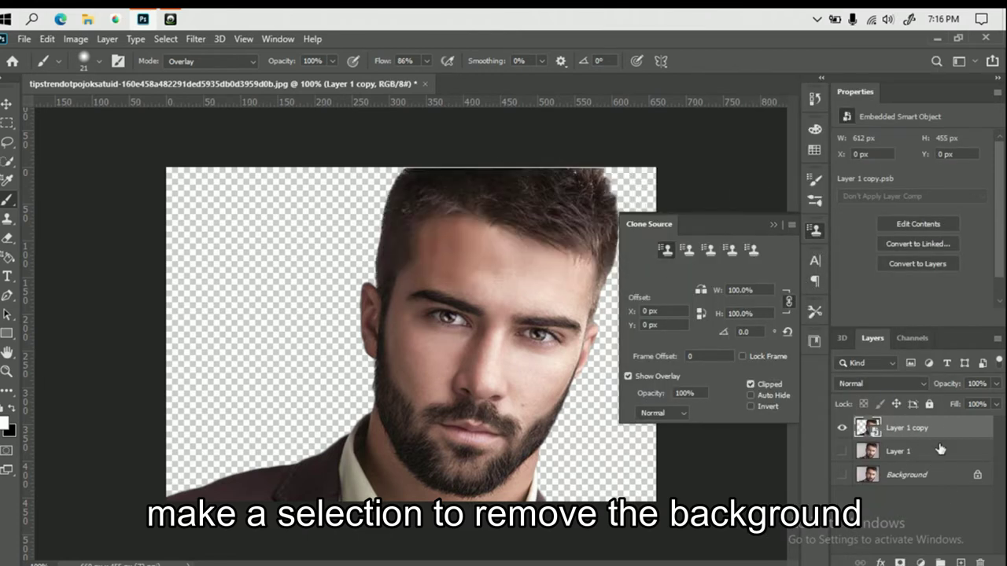
{"action": "key", "text": "ctrl+j"}
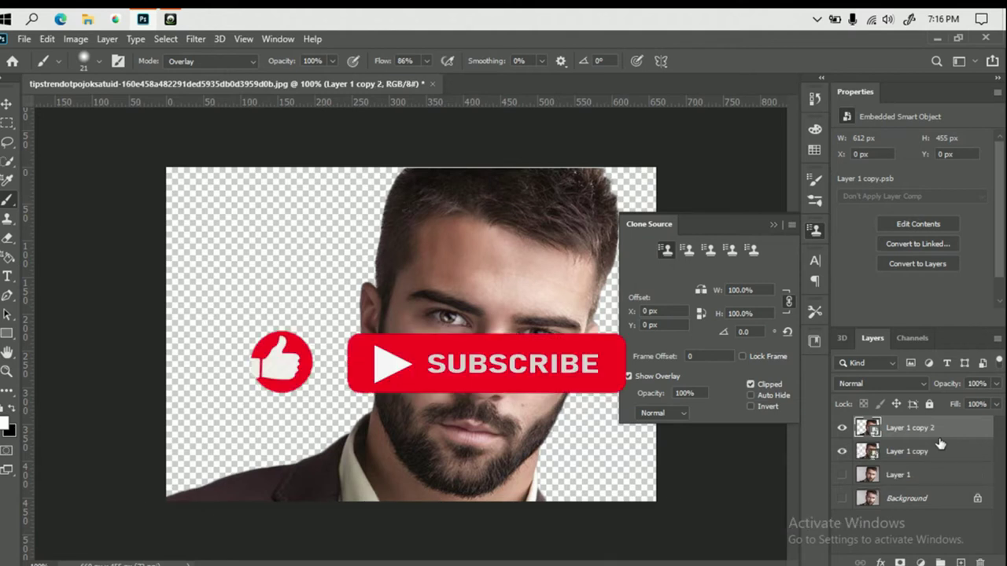
{"action": "left_click", "coordinate": [771, 227]}
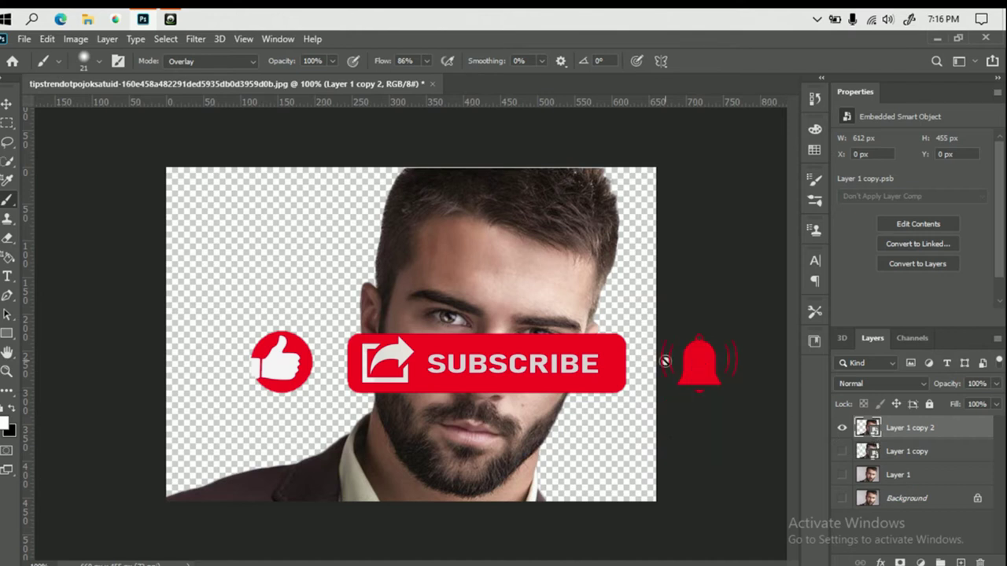
{"action": "left_click", "coordinate": [399, 225]}
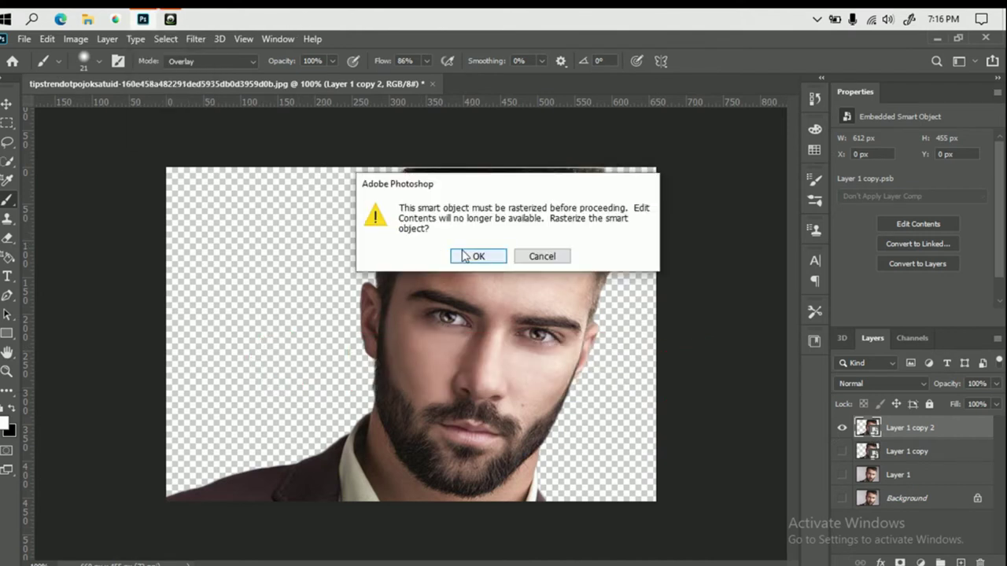
Step: Rasterize Layer 1 copy 2 and apply the Artistic Poster Edges filter from the Filter Gallery
{"action": "left_click", "coordinate": [469, 256]}
{"action": "left_click", "coordinate": [196, 39]}
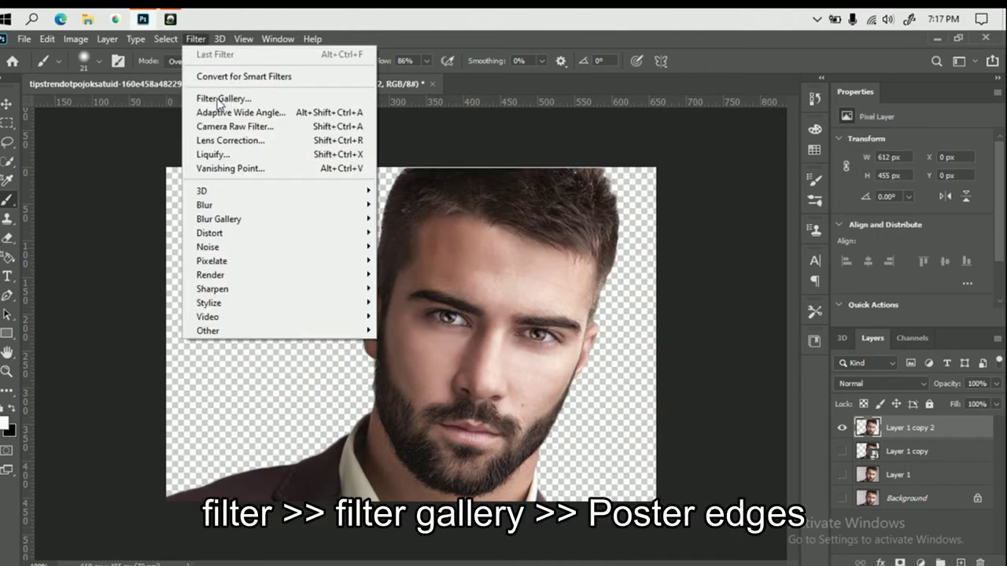
{"action": "left_click", "coordinate": [224, 99]}
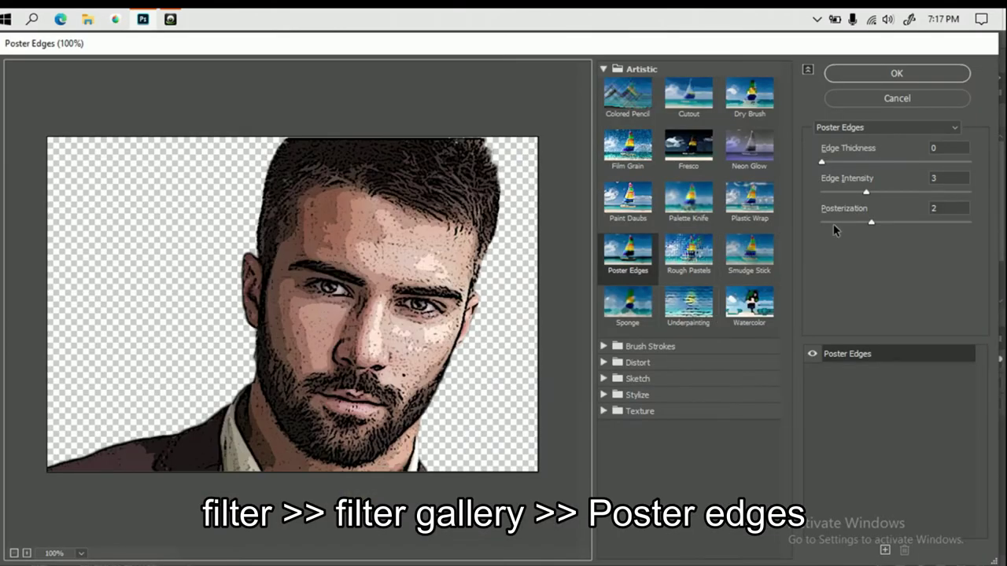
{"action": "left_click", "coordinate": [907, 74]}
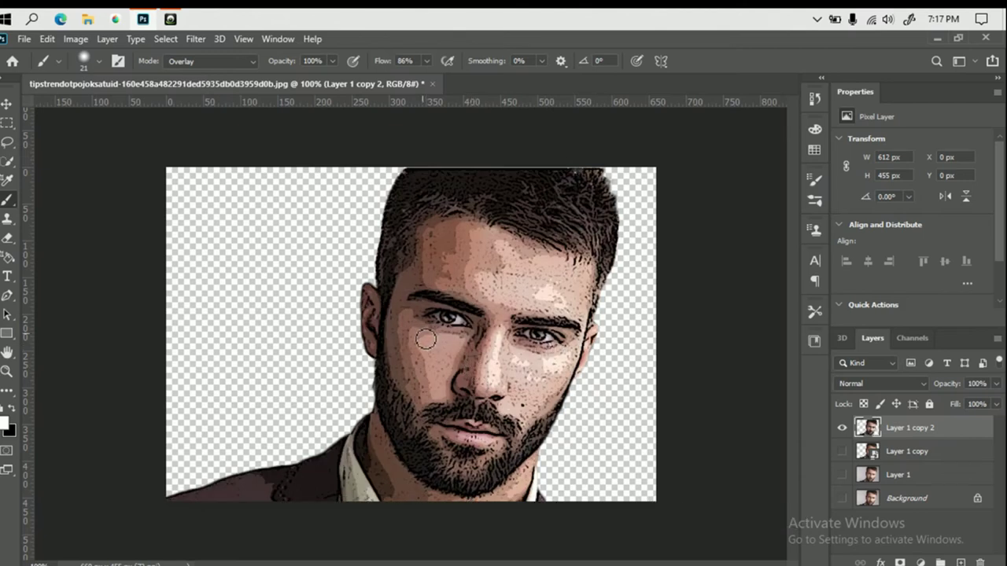
{"action": "key", "text": "j"}
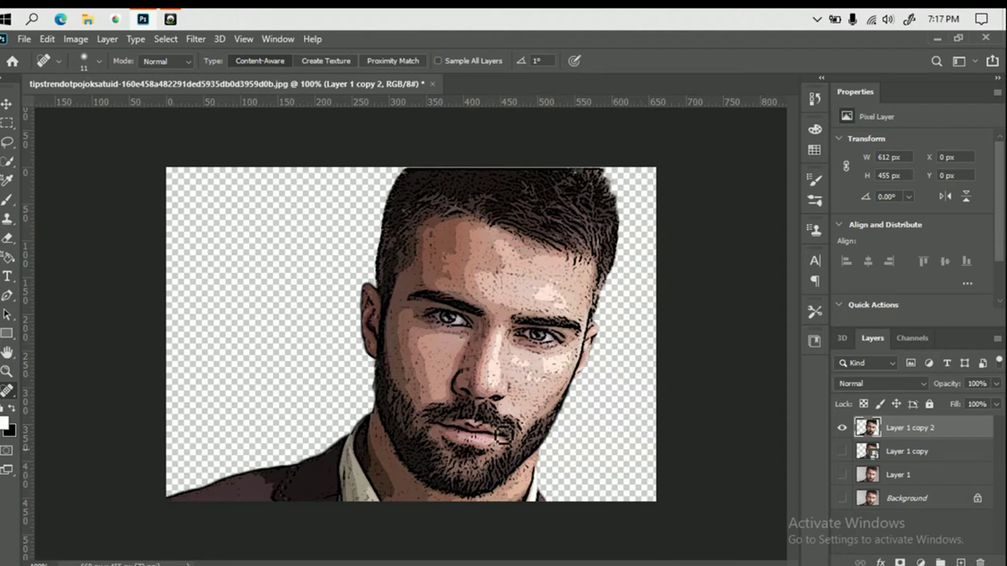
Step: Apply the Stylize Oil Paint filter to the portrait with a raised Stylization amount
{"action": "left_click", "coordinate": [195, 38]}
{"action": "mouse_move", "coordinate": [210, 303]}
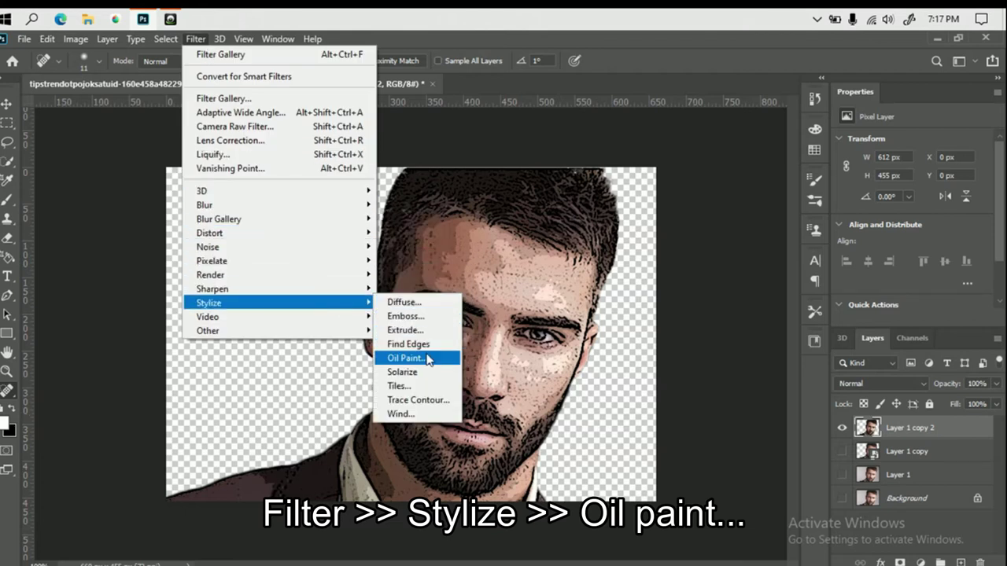
{"action": "left_click", "coordinate": [406, 358]}
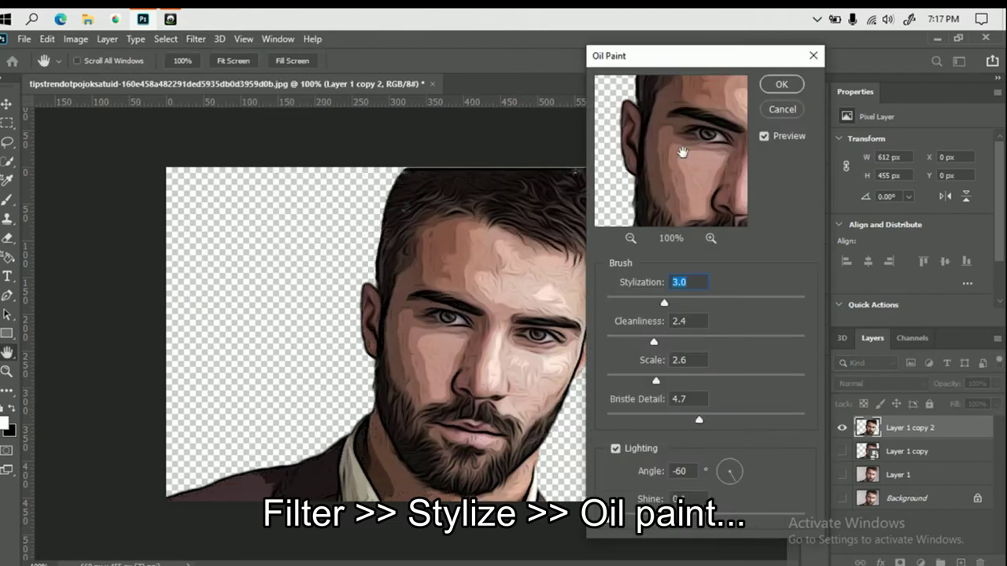
{"action": "left_click_drag", "start_coordinate": [683, 152], "coordinate": [653, 134]}
{"action": "left_click_drag", "start_coordinate": [661, 189], "coordinate": [646, 134]}
{"action": "mouse_move", "coordinate": [692, 204]}
{"action": "left_mouse_down"}
{"action": "mouse_move", "coordinate": [668, 149]}
{"action": "mouse_move", "coordinate": [692, 175]}
{"action": "left_mouse_up"}
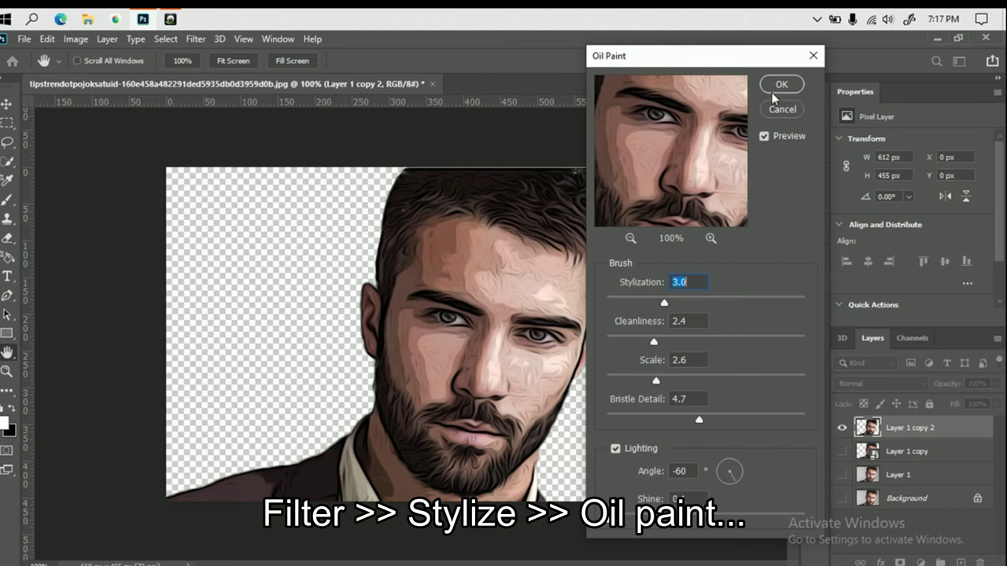
{"action": "left_click_drag", "start_coordinate": [663, 304], "coordinate": [677, 305]}
{"action": "left_click", "coordinate": [772, 85]}
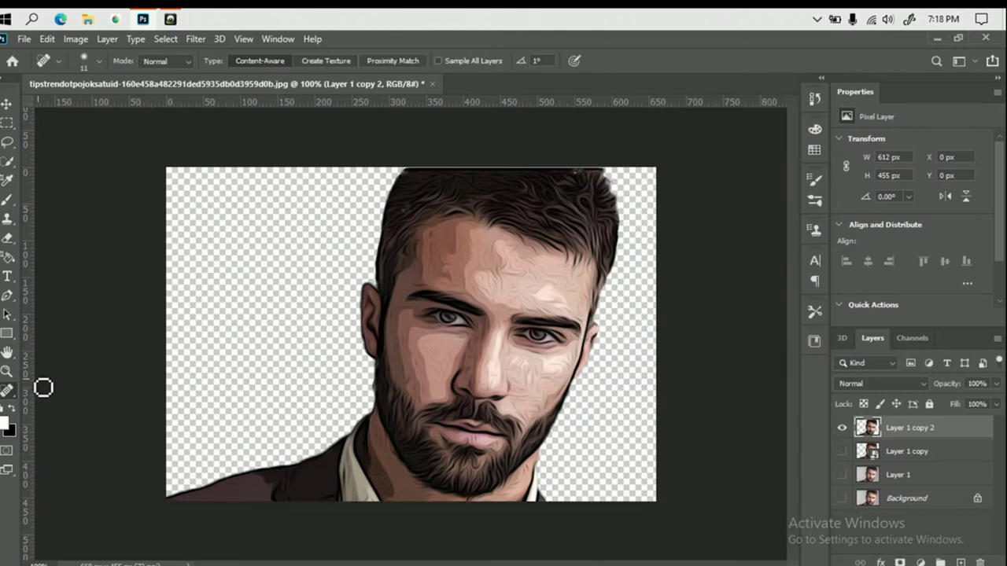
Step: With the Smudge tool chosen, duplicate Layer 1 copy twice, moving Layer 1 copy 3 to the top
{"action": "right_click", "coordinate": [8, 395]}
{"action": "left_click", "coordinate": [49, 425]}
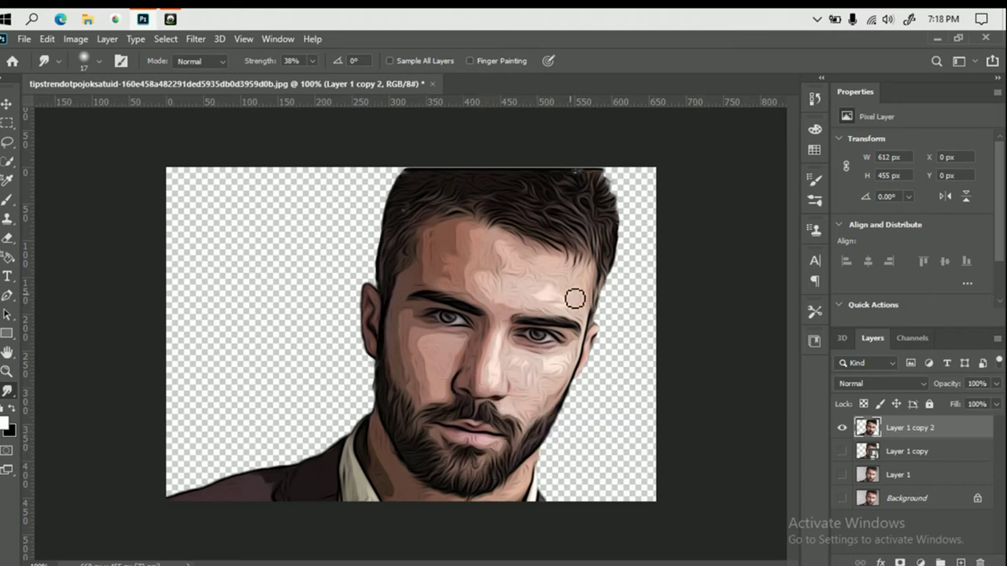
{"action": "left_click", "coordinate": [923, 459]}
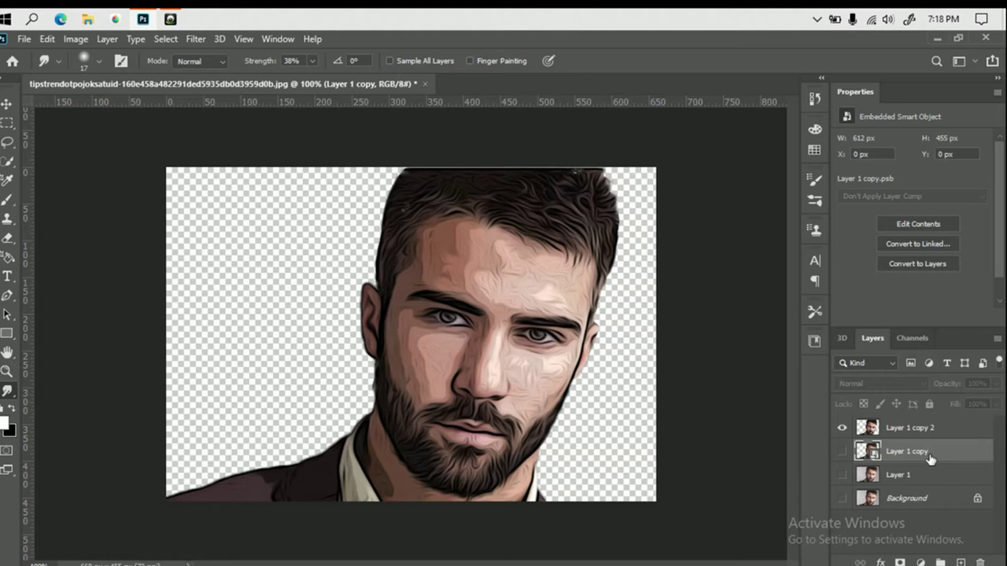
{"action": "key", "text": "ctrl+j"}
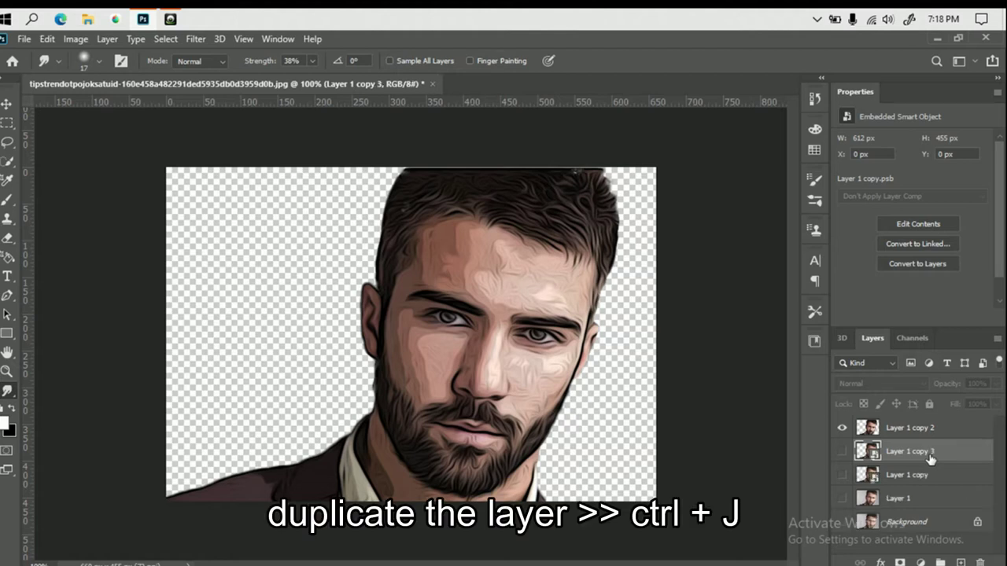
{"action": "left_click_drag", "start_coordinate": [930, 460], "coordinate": [917, 429]}
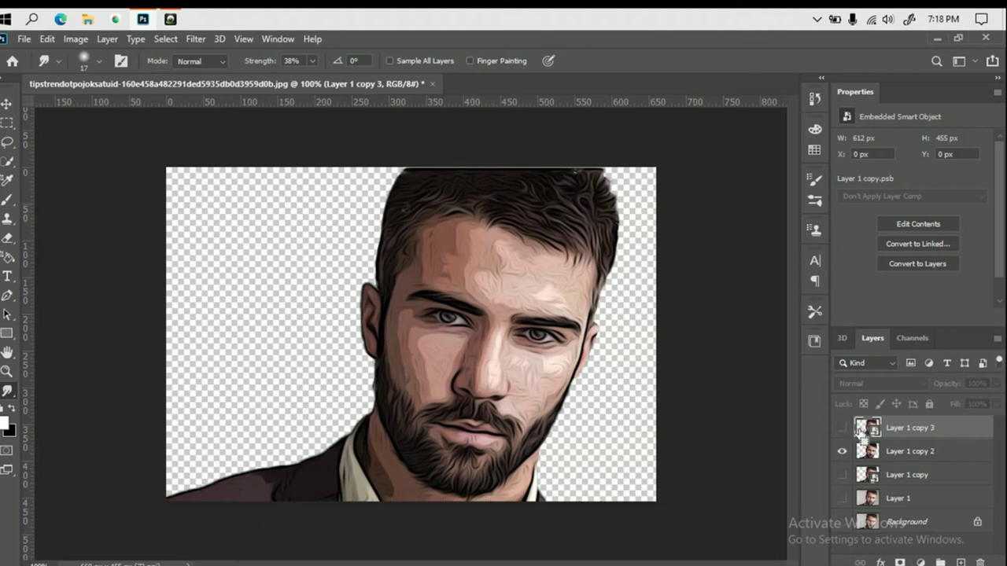
{"action": "key", "text": "ctrl+j"}
Step: Rasterize Layer 1 copy 4, place it below copy 3, hide copy 3 and show copy 4
{"action": "left_click", "coordinate": [842, 452]}
{"action": "left_click", "coordinate": [541, 331]}
{"action": "left_click", "coordinate": [477, 254]}
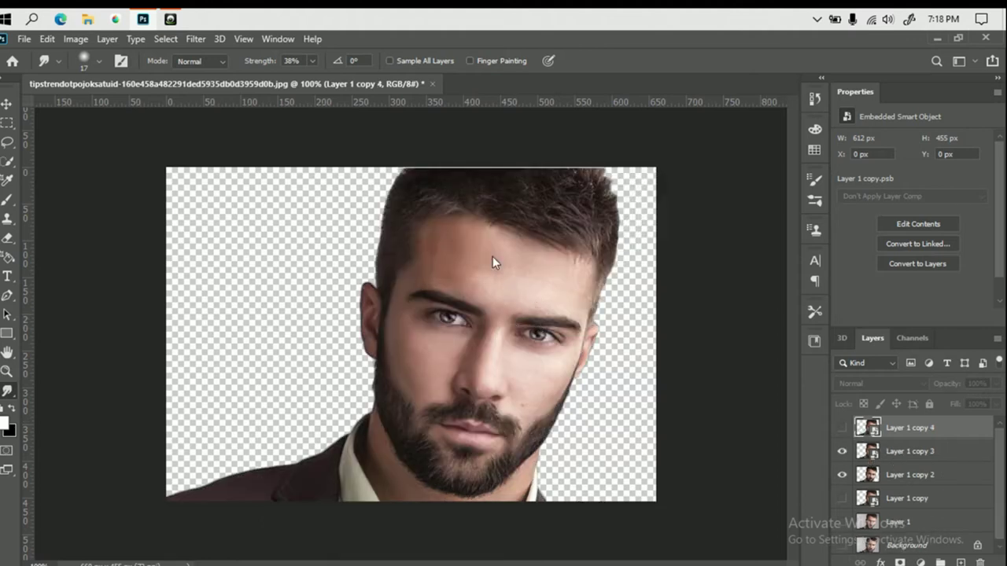
{"action": "left_click", "coordinate": [910, 453]}
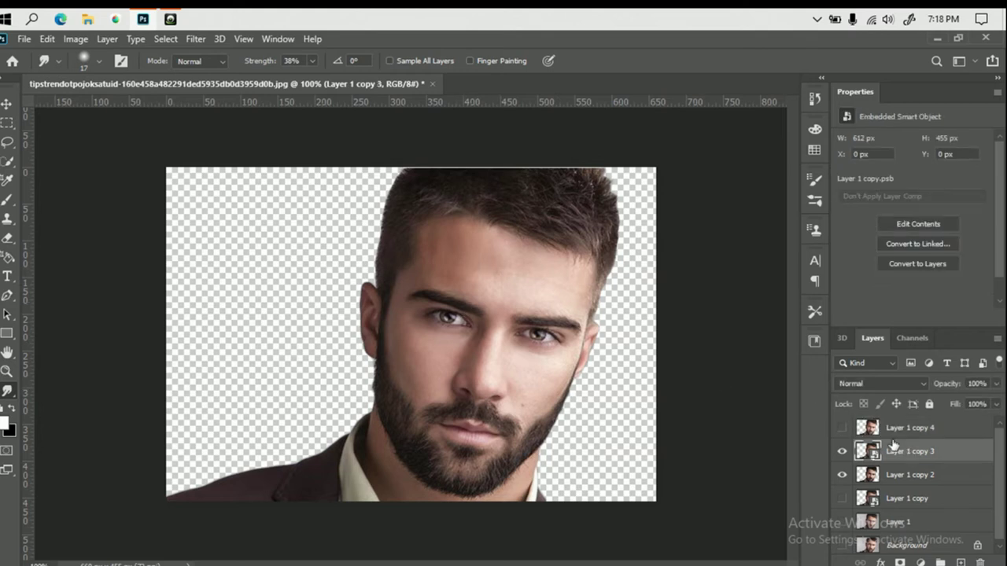
{"action": "left_click_drag", "start_coordinate": [917, 433], "coordinate": [906, 465]}
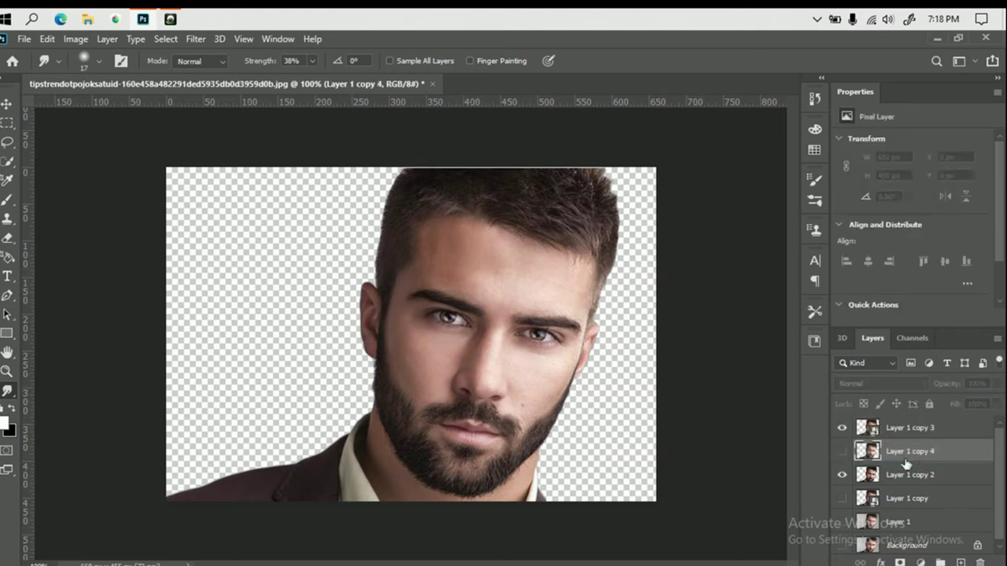
{"action": "left_click", "coordinate": [842, 428]}
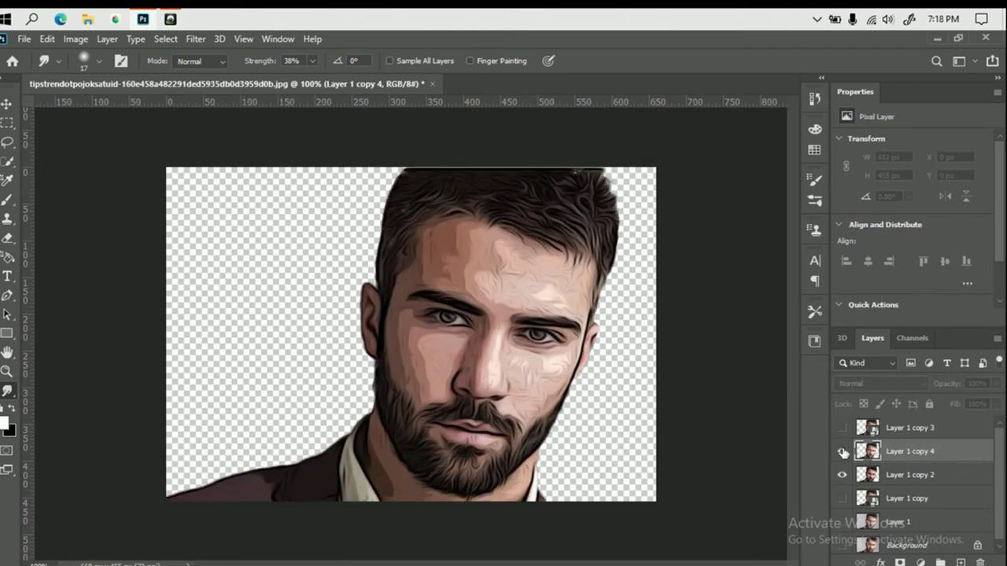
{"action": "left_click", "coordinate": [843, 452]}
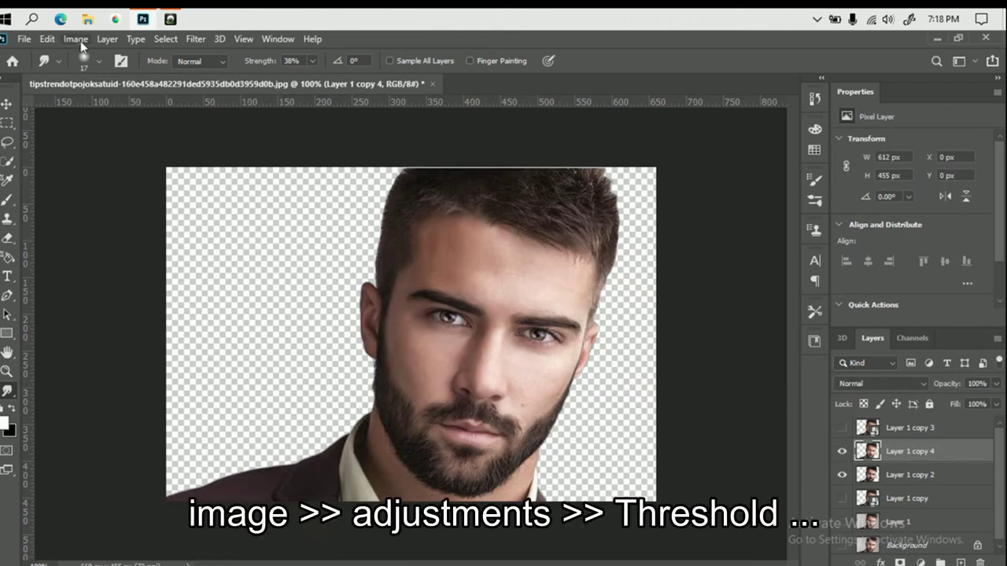
Step: Apply a Threshold adjustment at level 66 to Layer 1 copy 4
{"action": "left_click", "coordinate": [79, 40]}
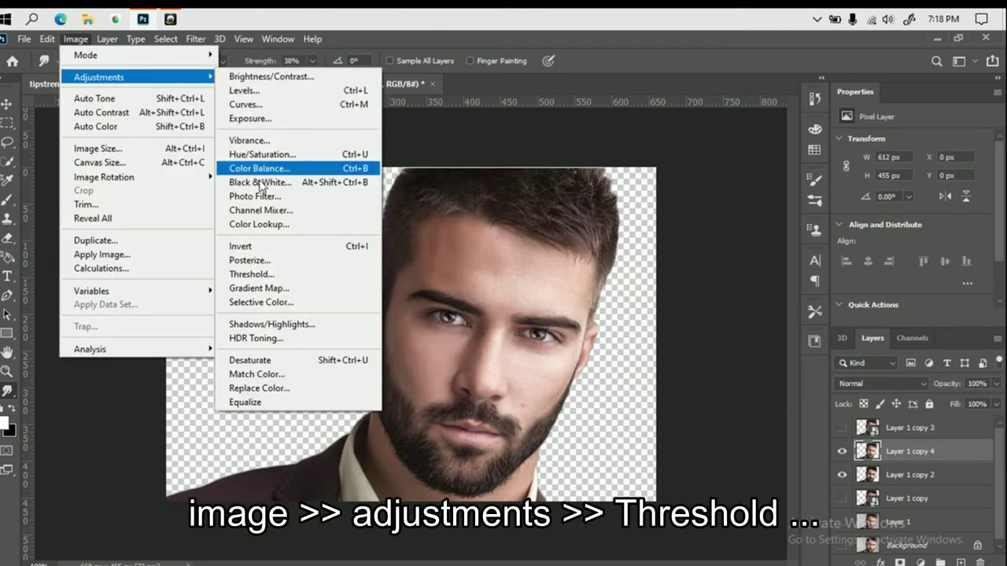
{"action": "left_click", "coordinate": [264, 273]}
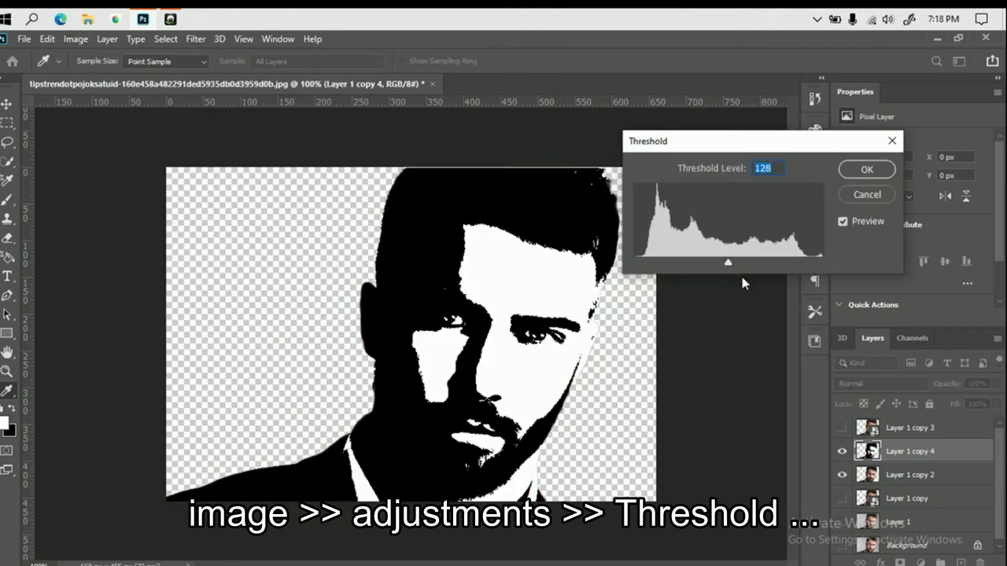
{"action": "mouse_move", "coordinate": [733, 268]}
{"action": "left_mouse_down"}
{"action": "mouse_move", "coordinate": [696, 268]}
{"action": "mouse_move", "coordinate": [682, 256]}
{"action": "left_mouse_up"}
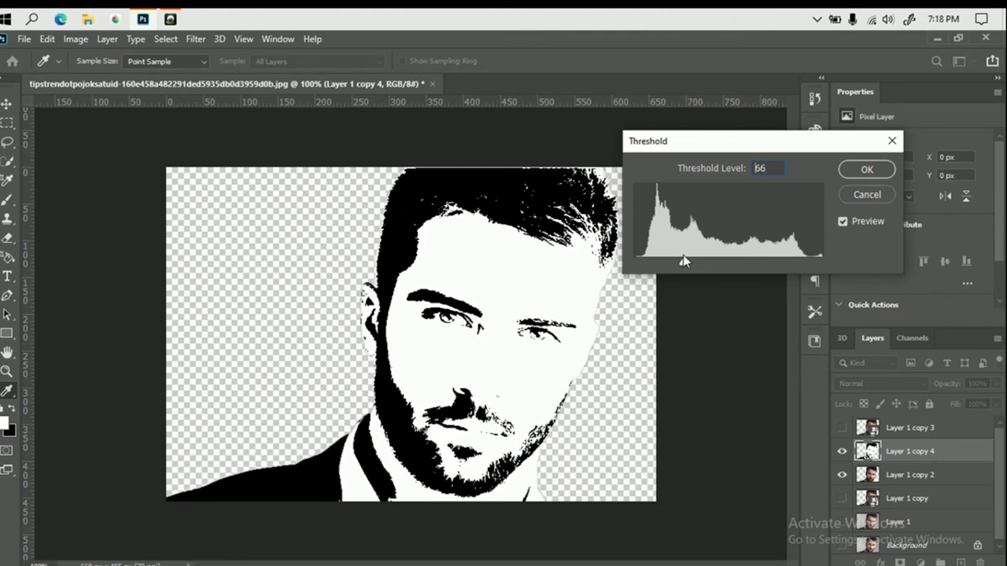
{"action": "left_click", "coordinate": [866, 170]}
{"action": "left_click", "coordinate": [898, 384]}
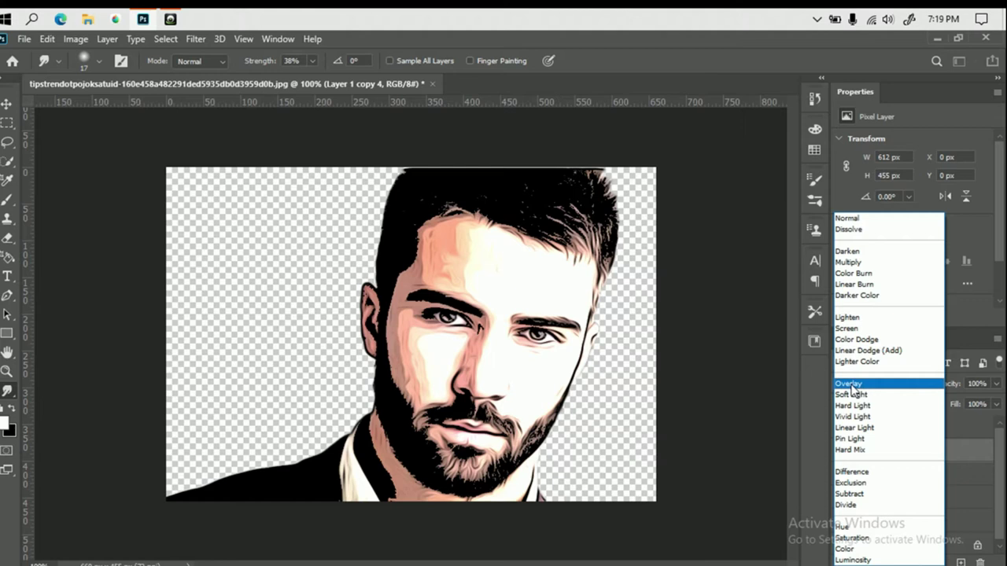
Step: Set Layer 1 copy 4's blend mode to Overlay
{"action": "left_click", "coordinate": [852, 386]}
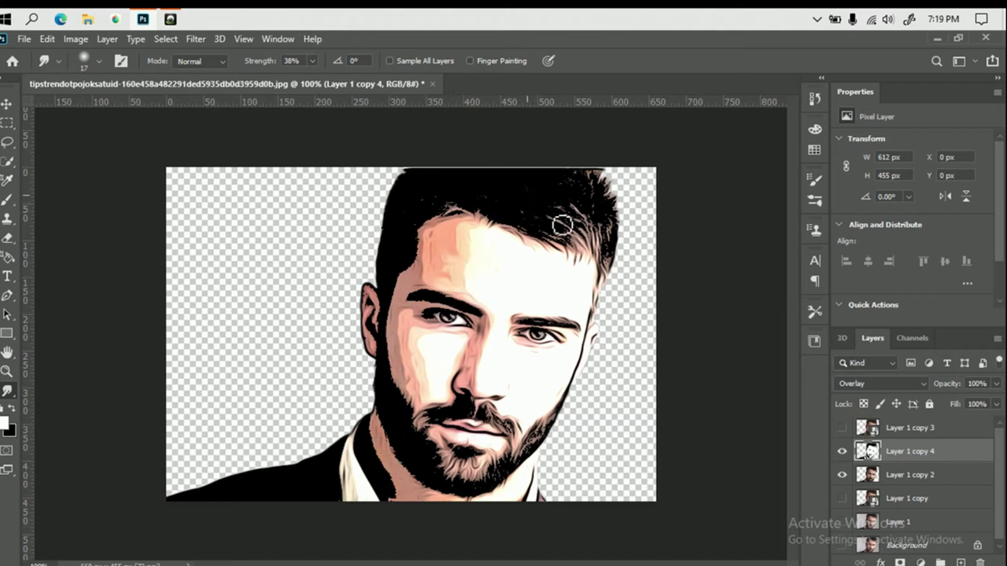
Step: Smudge the left and right hairline and the mustache edges at 38% strength
{"action": "mouse_move", "coordinate": [443, 202]}
{"action": "left_mouse_down"}
{"action": "mouse_move", "coordinate": [410, 259]}
{"action": "mouse_move", "coordinate": [411, 213]}
{"action": "left_mouse_up"}
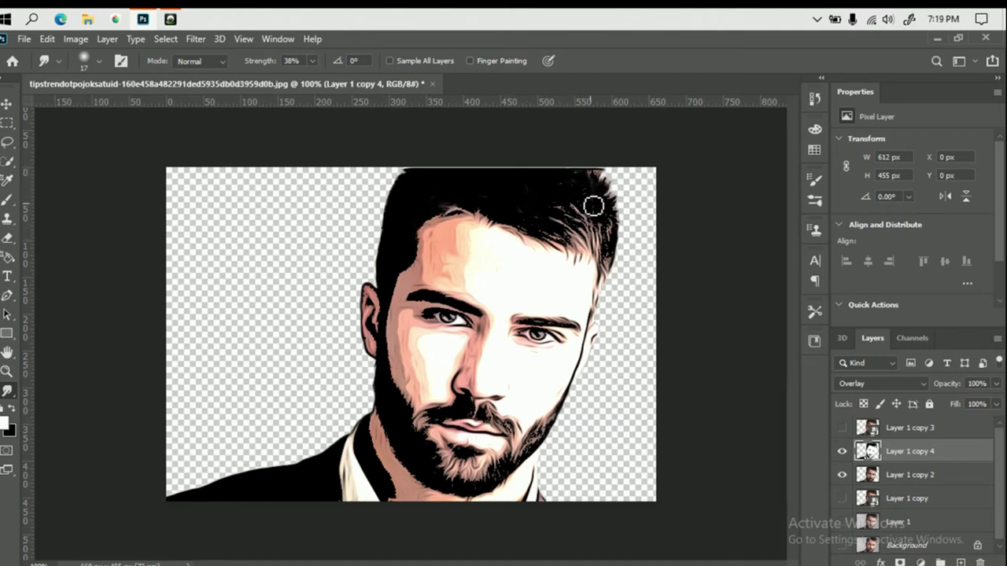
{"action": "left_click_drag", "start_coordinate": [561, 207], "coordinate": [596, 255]}
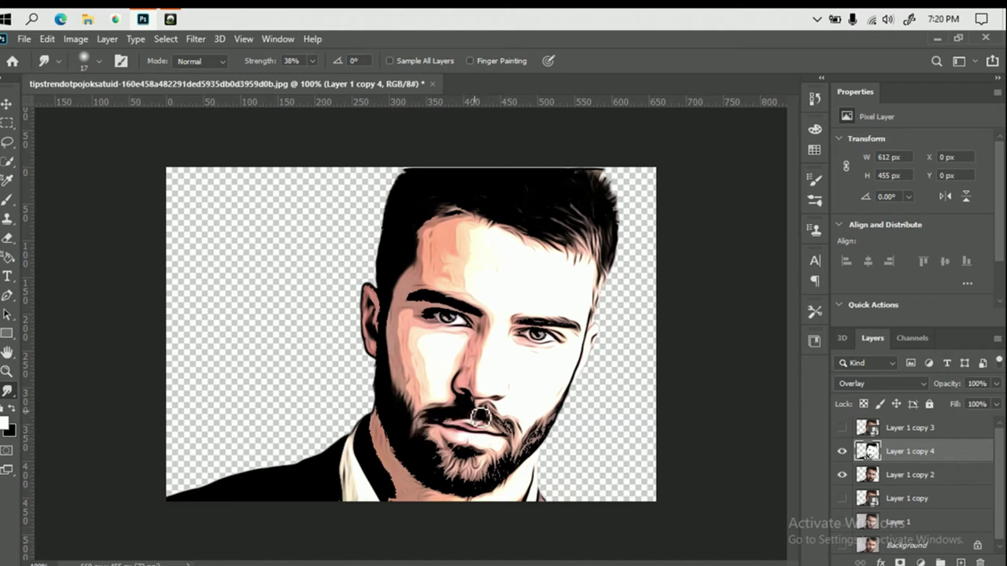
{"action": "left_click_drag", "start_coordinate": [466, 410], "coordinate": [505, 429]}
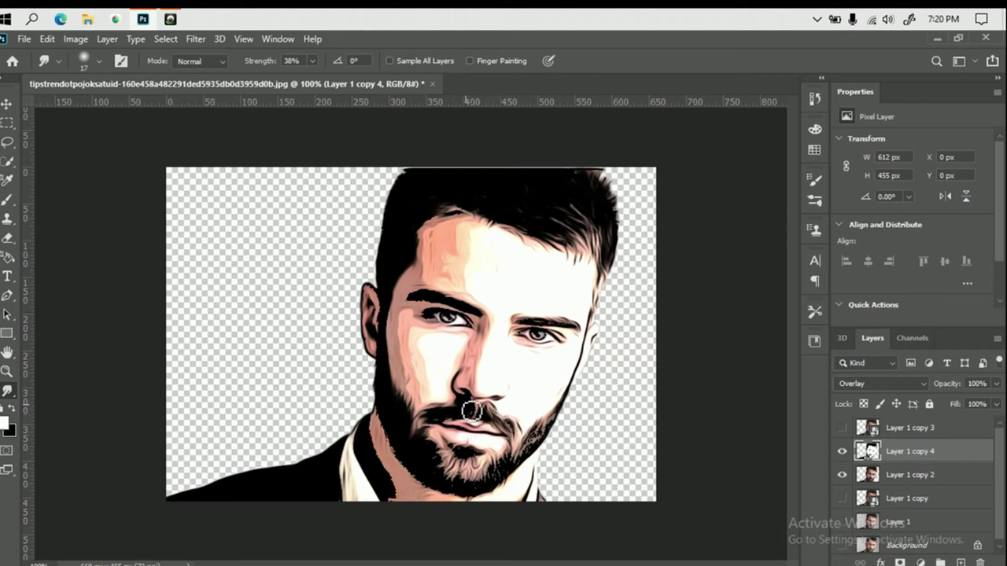
{"action": "left_click_drag", "start_coordinate": [477, 410], "coordinate": [510, 429]}
{"action": "left_click", "coordinate": [10, 393]}
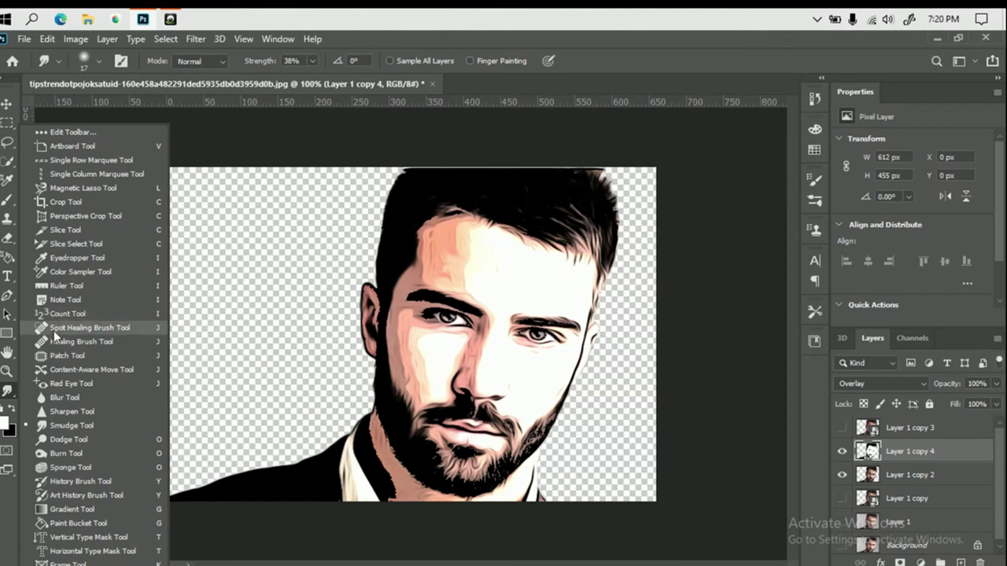
Step: Smudge the neck, chin beard edges and forehead hairline into smoother strokes
{"action": "left_click", "coordinate": [67, 327]}
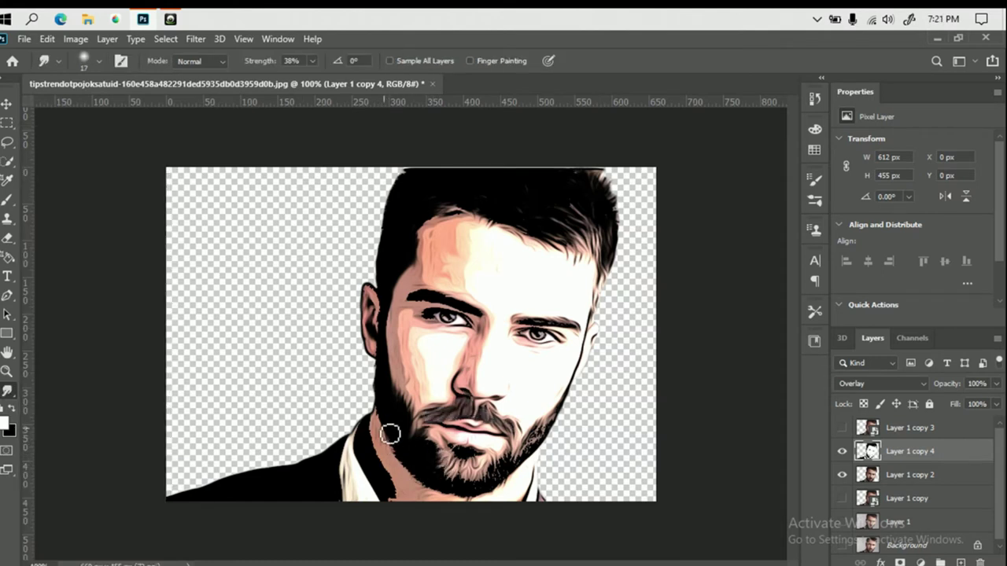
{"action": "mouse_move", "coordinate": [391, 440]}
{"action": "left_mouse_down"}
{"action": "mouse_move", "coordinate": [410, 472]}
{"action": "mouse_move", "coordinate": [486, 504]}
{"action": "mouse_move", "coordinate": [450, 477]}
{"action": "mouse_move", "coordinate": [473, 468]}
{"action": "mouse_move", "coordinate": [453, 455]}
{"action": "mouse_move", "coordinate": [493, 488]}
{"action": "left_mouse_up"}
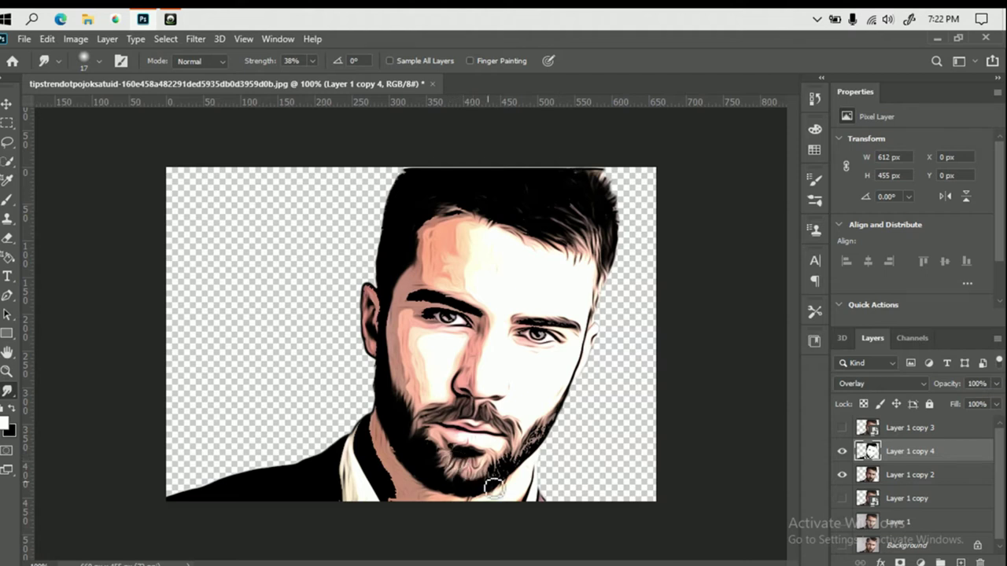
{"action": "mouse_move", "coordinate": [499, 472]}
{"action": "left_mouse_down"}
{"action": "mouse_move", "coordinate": [517, 488]}
{"action": "mouse_move", "coordinate": [553, 418]}
{"action": "mouse_move", "coordinate": [550, 440]}
{"action": "mouse_move", "coordinate": [569, 409]}
{"action": "mouse_move", "coordinate": [518, 467]}
{"action": "mouse_move", "coordinate": [464, 490]}
{"action": "mouse_move", "coordinate": [510, 499]}
{"action": "left_mouse_up"}
{"action": "mouse_move", "coordinate": [432, 465]}
{"action": "left_mouse_down"}
{"action": "mouse_move", "coordinate": [465, 485]}
{"action": "mouse_move", "coordinate": [424, 471]}
{"action": "left_mouse_up"}
{"action": "left_click_drag", "start_coordinate": [480, 229], "coordinate": [446, 217]}
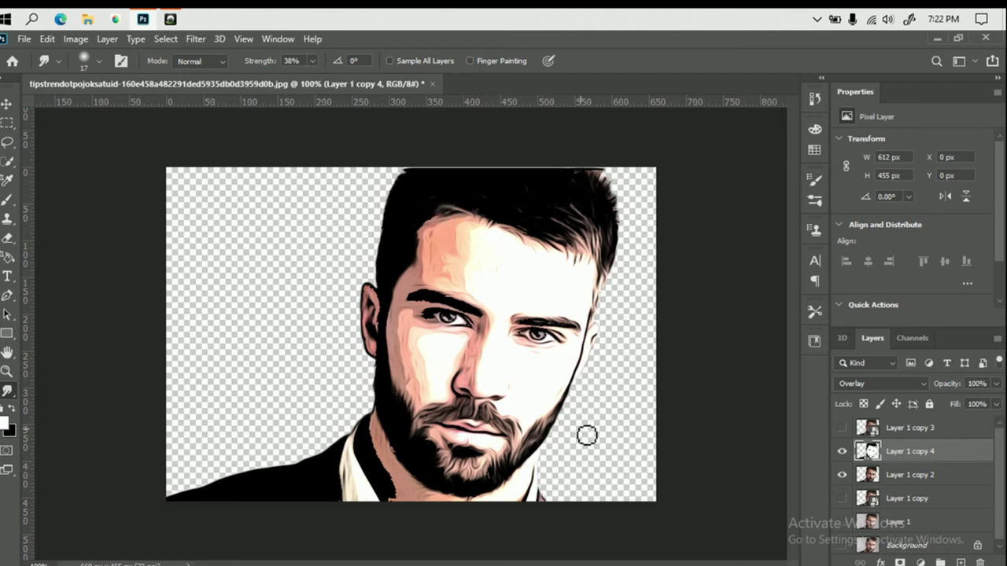
Step: Smudge the ear and jaw edge, the eyebrow and the areas around the eyes
{"action": "left_click", "coordinate": [11, 393]}
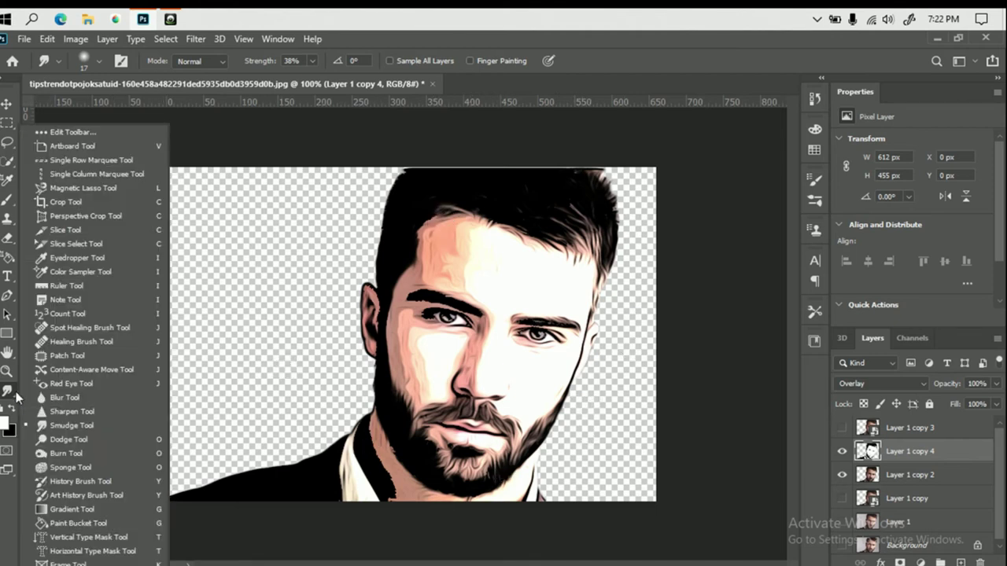
{"action": "left_click", "coordinate": [62, 327]}
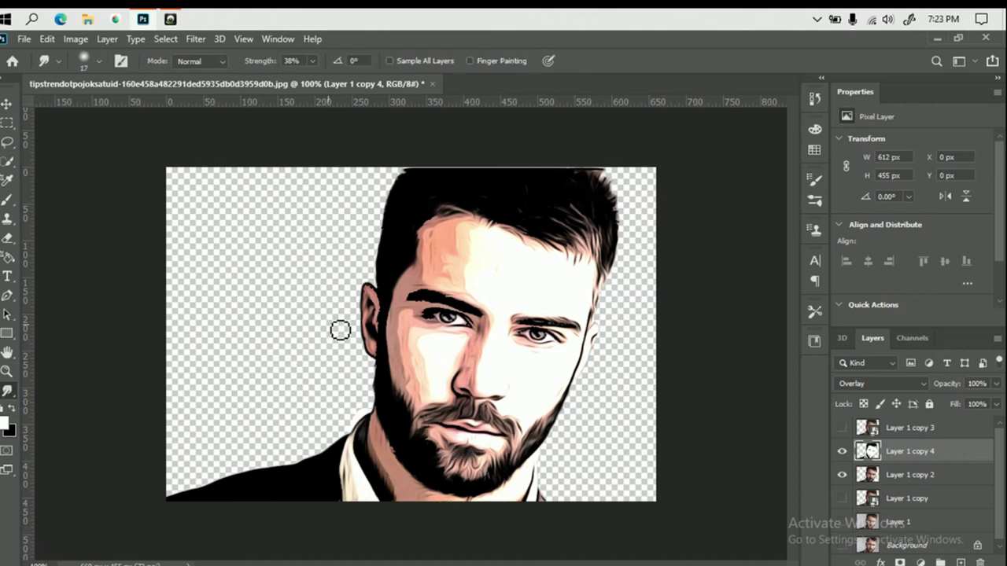
{"action": "mouse_move", "coordinate": [389, 309]}
{"action": "left_mouse_down"}
{"action": "mouse_move", "coordinate": [391, 316]}
{"action": "mouse_move", "coordinate": [363, 305]}
{"action": "mouse_move", "coordinate": [378, 367]}
{"action": "left_mouse_up"}
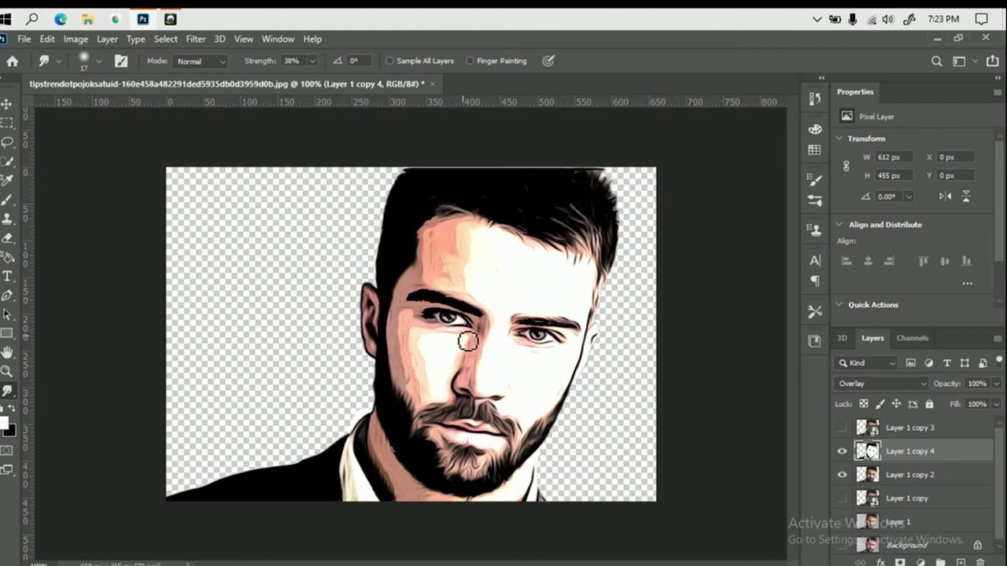
{"action": "mouse_move", "coordinate": [479, 320]}
{"action": "left_mouse_down"}
{"action": "mouse_move", "coordinate": [445, 299]}
{"action": "mouse_move", "coordinate": [435, 324]}
{"action": "left_mouse_up"}
{"action": "mouse_move", "coordinate": [535, 329]}
{"action": "left_mouse_down"}
{"action": "mouse_move", "coordinate": [585, 333]}
{"action": "mouse_move", "coordinate": [524, 331]}
{"action": "mouse_move", "coordinate": [571, 339]}
{"action": "mouse_move", "coordinate": [556, 348]}
{"action": "left_mouse_up"}
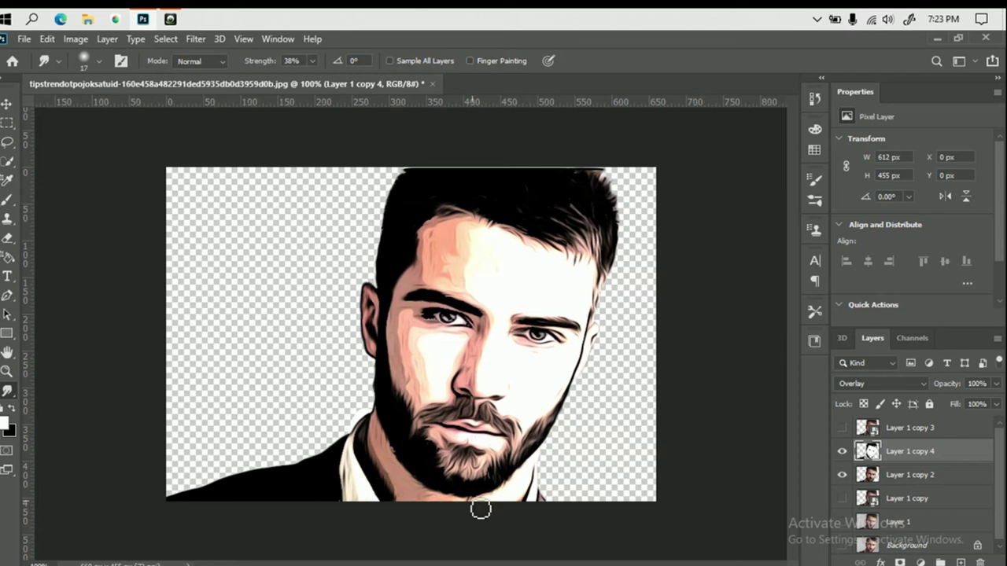
{"action": "left_click", "coordinate": [12, 405]}
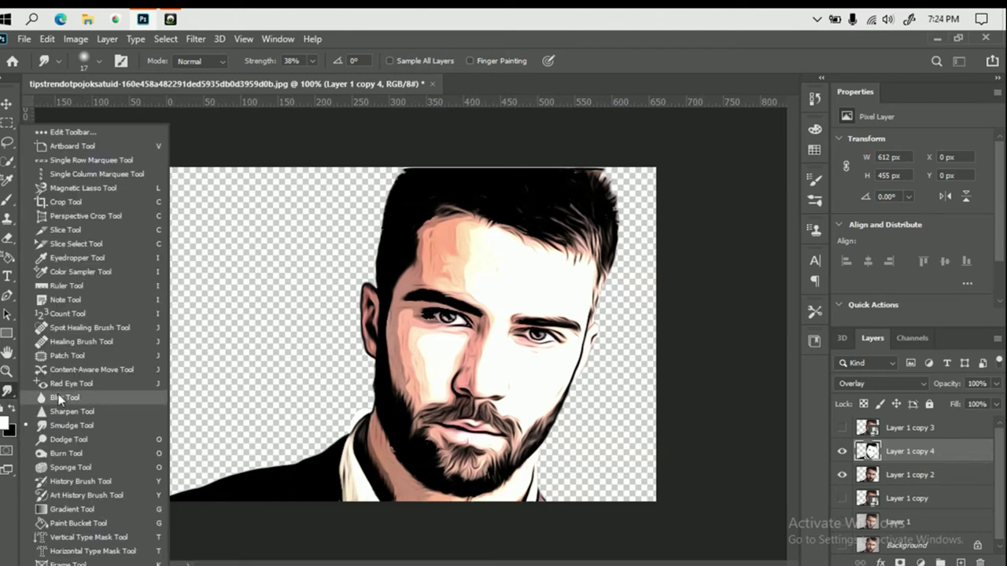
Step: Spot-heal the skin under the right eye, return to the Smudge tool and select Layer 1 copy
{"action": "left_click", "coordinate": [86, 328]}
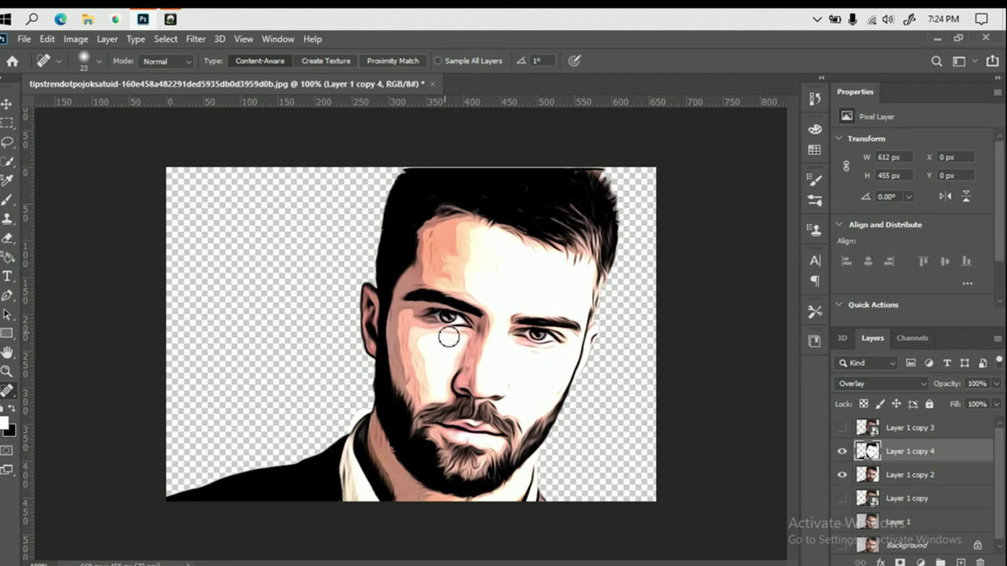
{"action": "left_click_drag", "start_coordinate": [526, 334], "coordinate": [543, 332]}
{"action": "left_click", "coordinate": [22, 393]}
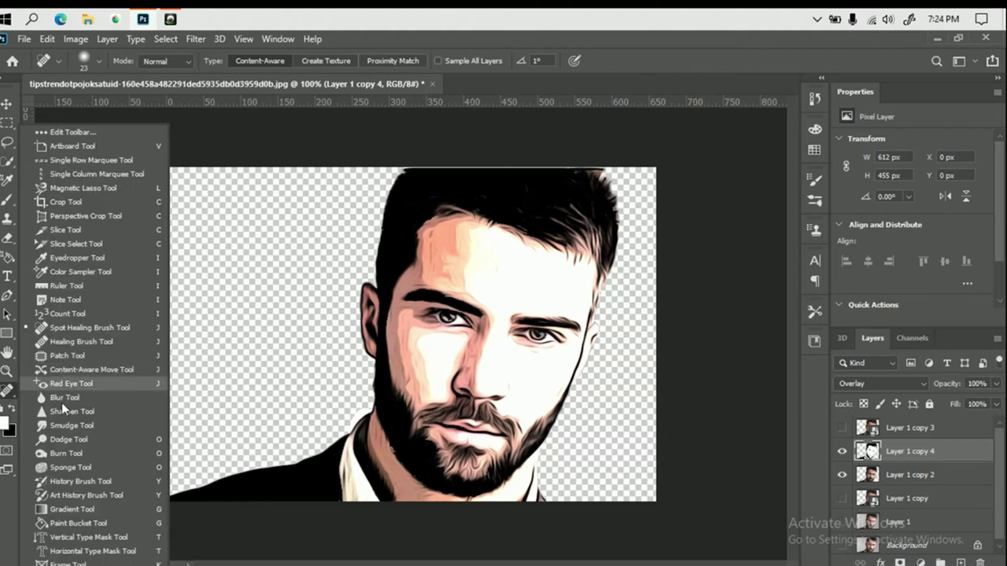
{"action": "left_click", "coordinate": [66, 423]}
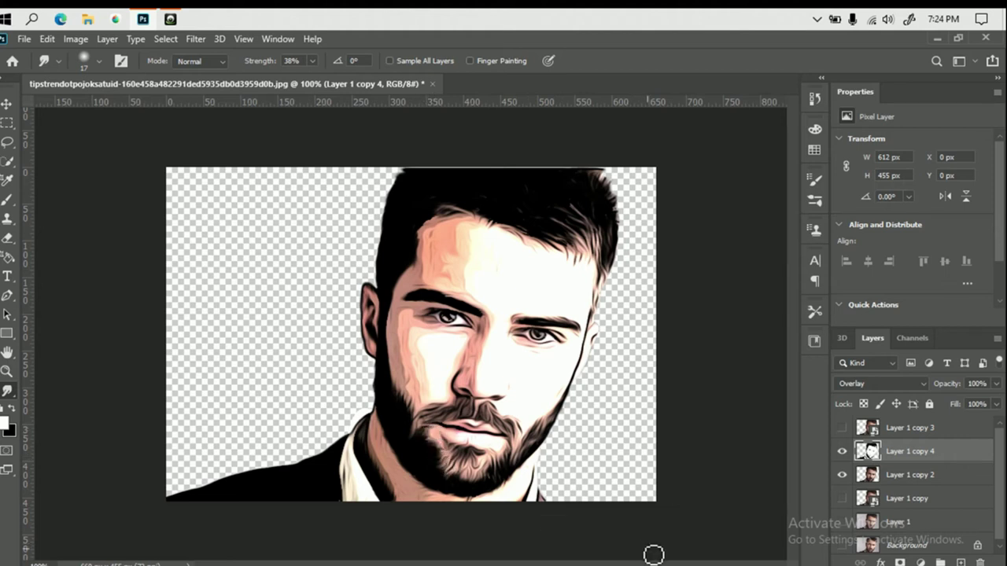
{"action": "double_click", "coordinate": [927, 501]}
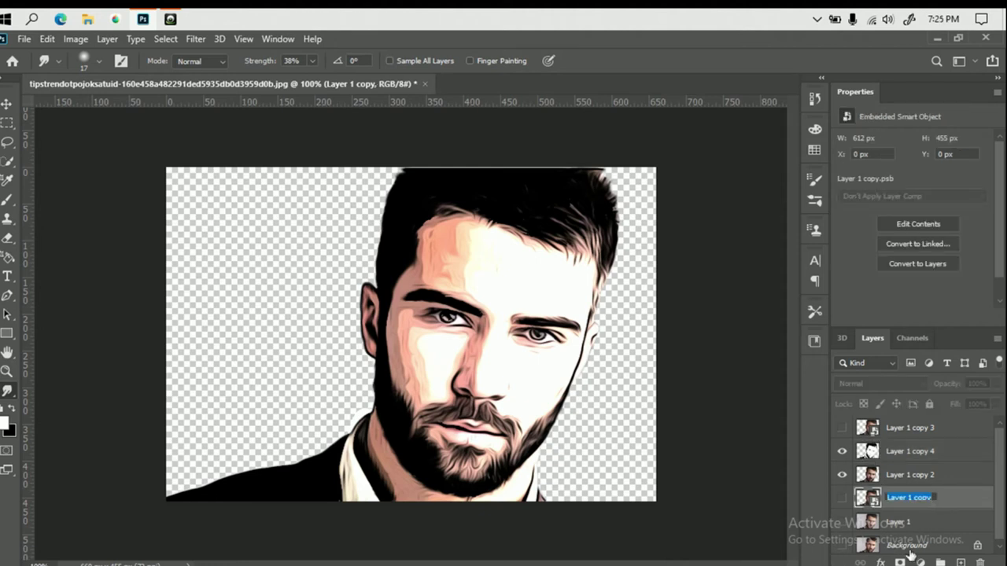
Step: Add a light pink #edb6b6 Solid Color fill layer as the background
{"action": "left_click", "coordinate": [928, 562]}
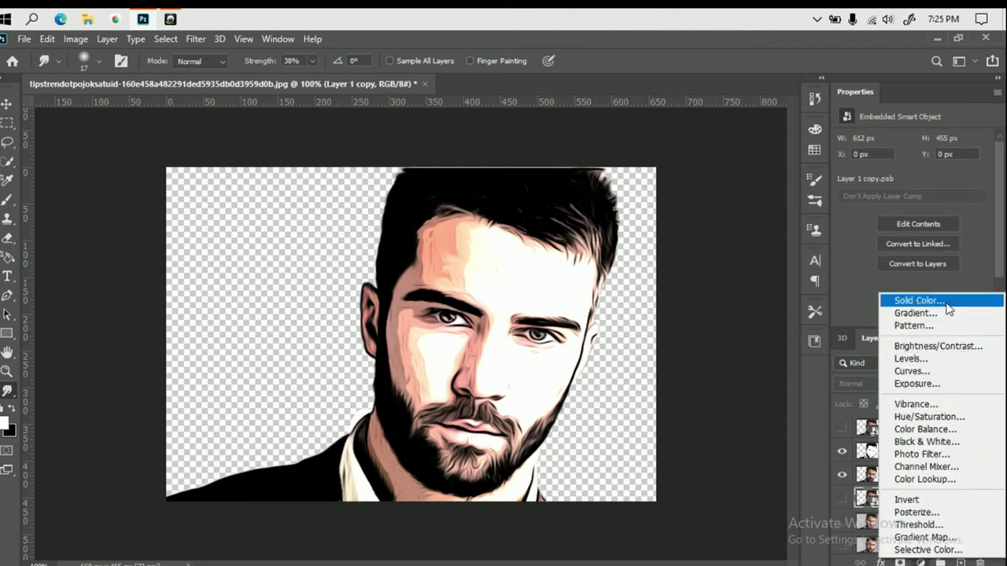
{"action": "left_click", "coordinate": [938, 297]}
{"action": "left_click", "coordinate": [656, 147]}
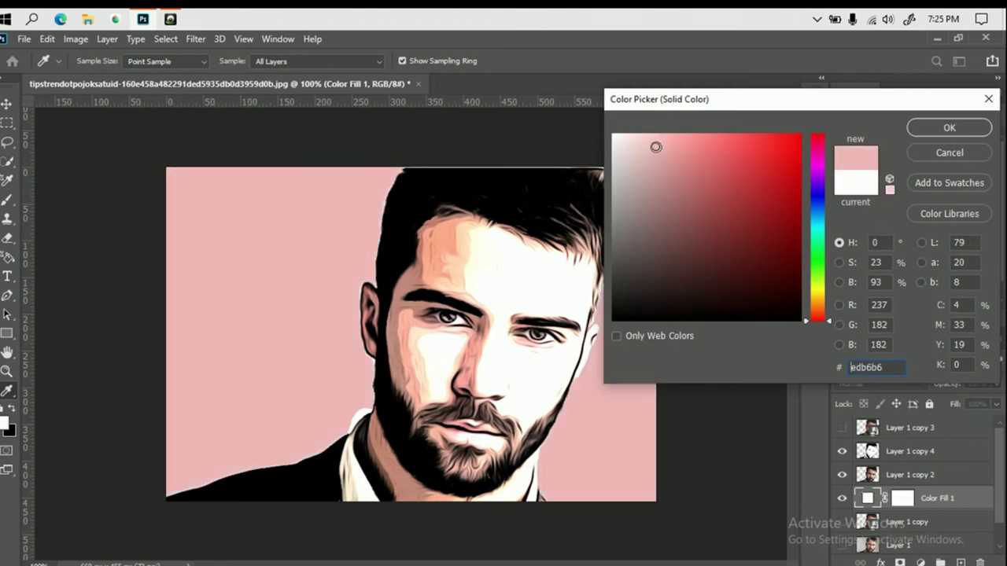
{"action": "left_click", "coordinate": [949, 127]}
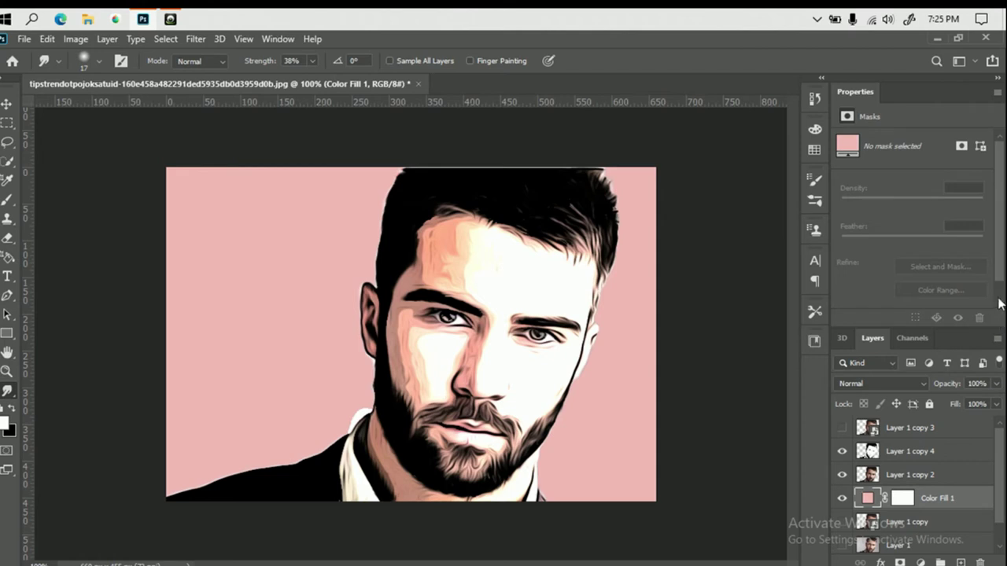
Step: Show and select Layer 1 copy 3, then rasterize it
{"action": "left_click", "coordinate": [912, 427]}
{"action": "left_click", "coordinate": [842, 428]}
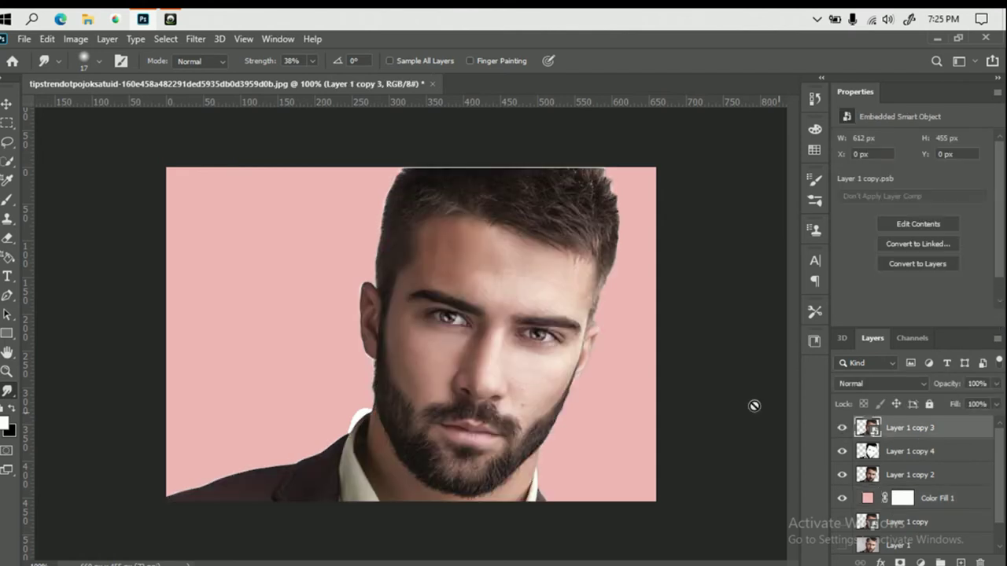
{"action": "left_click", "coordinate": [506, 321]}
{"action": "left_click", "coordinate": [478, 257]}
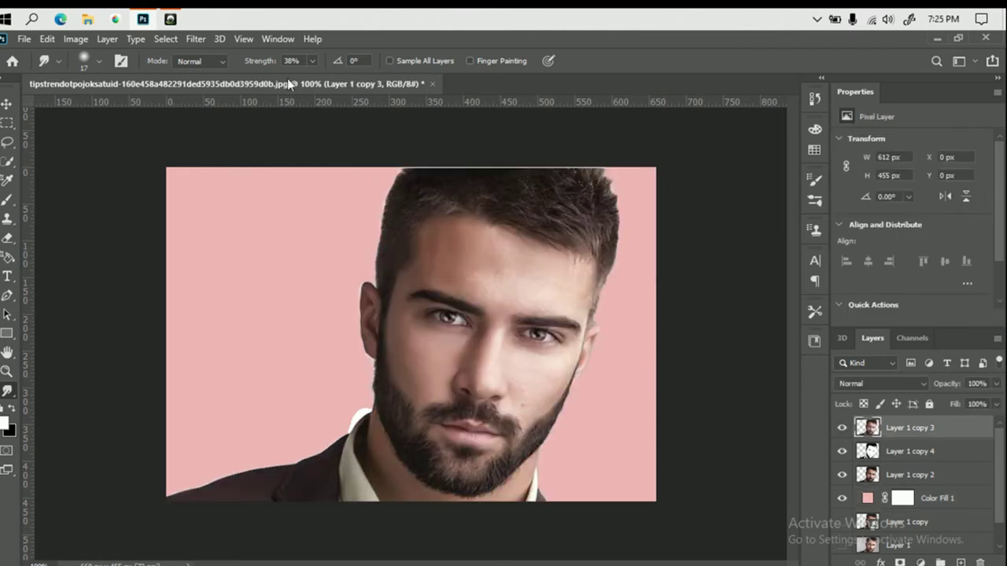
{"action": "left_click", "coordinate": [195, 39]}
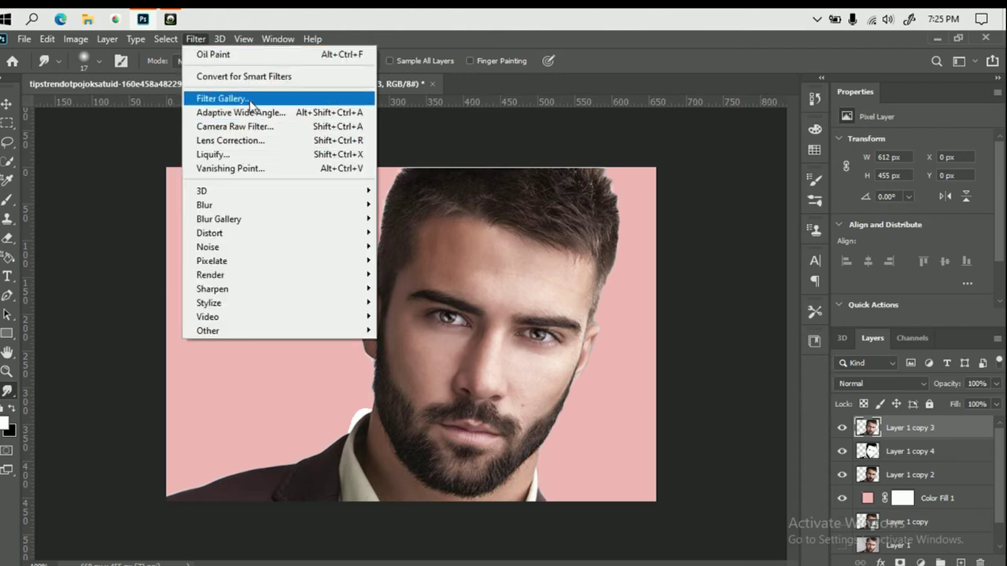
Step: Apply the Poster Edges filter, then set the Spot Healing Brush to a 12 px size
{"action": "left_click", "coordinate": [228, 97]}
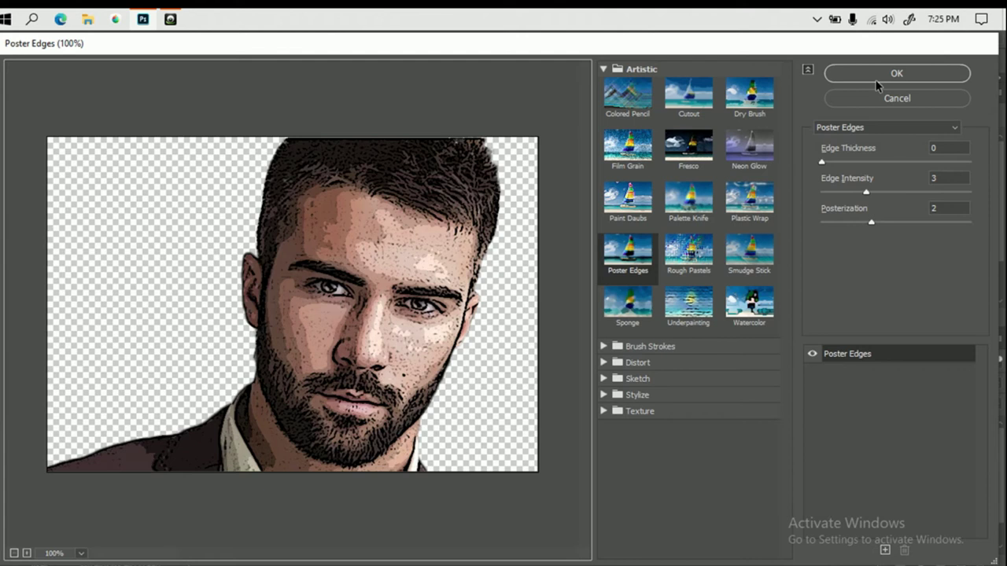
{"action": "left_click", "coordinate": [878, 78]}
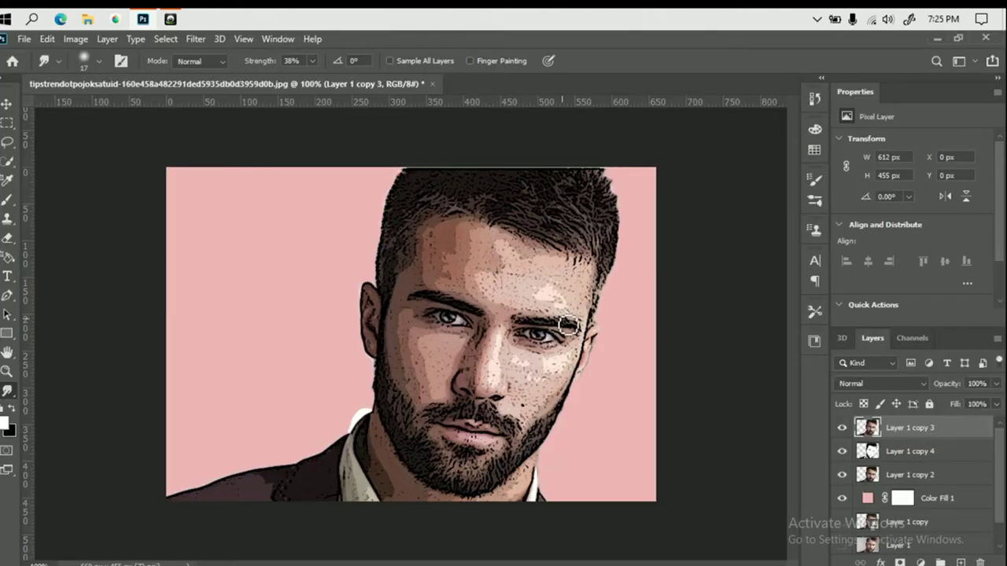
{"action": "left_click", "coordinate": [8, 391]}
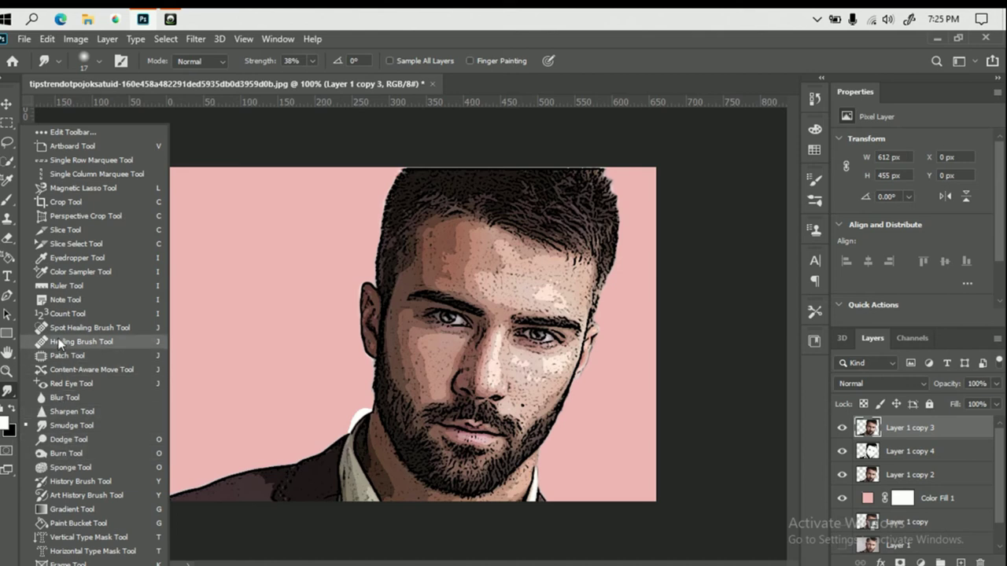
{"action": "left_click", "coordinate": [67, 327]}
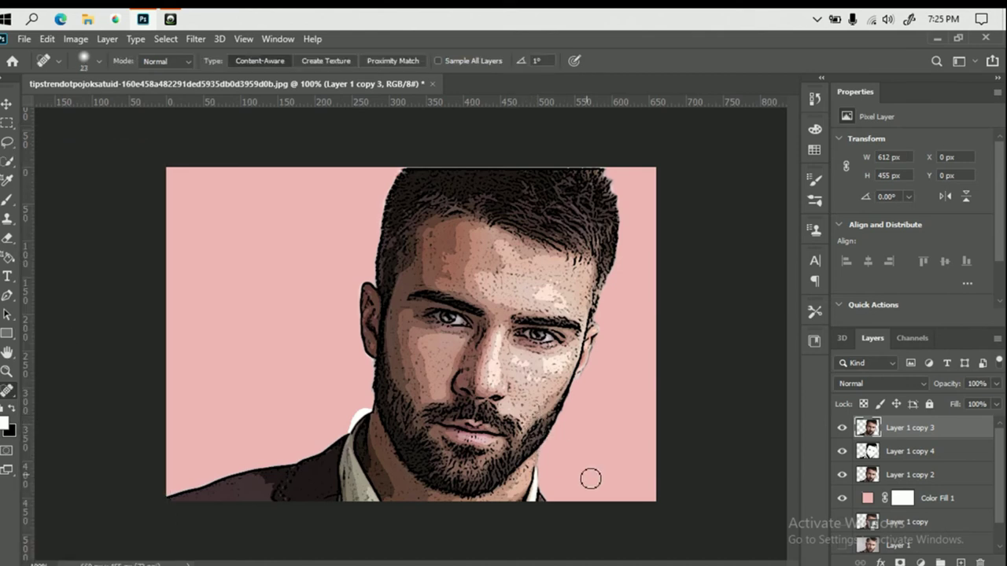
{"action": "right_click", "coordinate": [473, 340]}
{"action": "left_click_drag", "start_coordinate": [499, 364], "coordinate": [494, 365]}
{"action": "key", "text": "Return"}
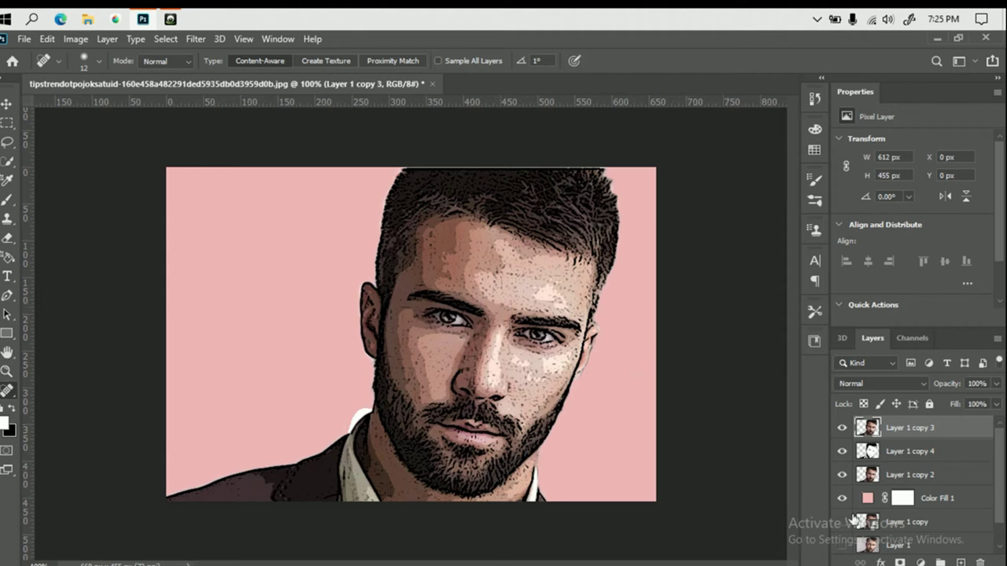
Step: Apply the Oil Paint filter to Layer 1 copy 3 and blend it in Overlay mode
{"action": "left_click", "coordinate": [195, 40]}
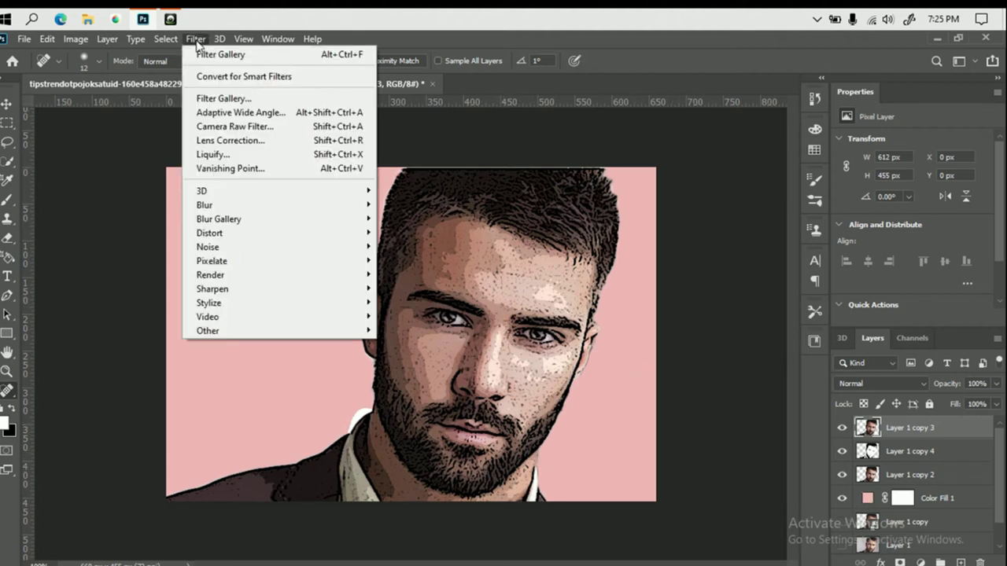
{"action": "mouse_move", "coordinate": [236, 303]}
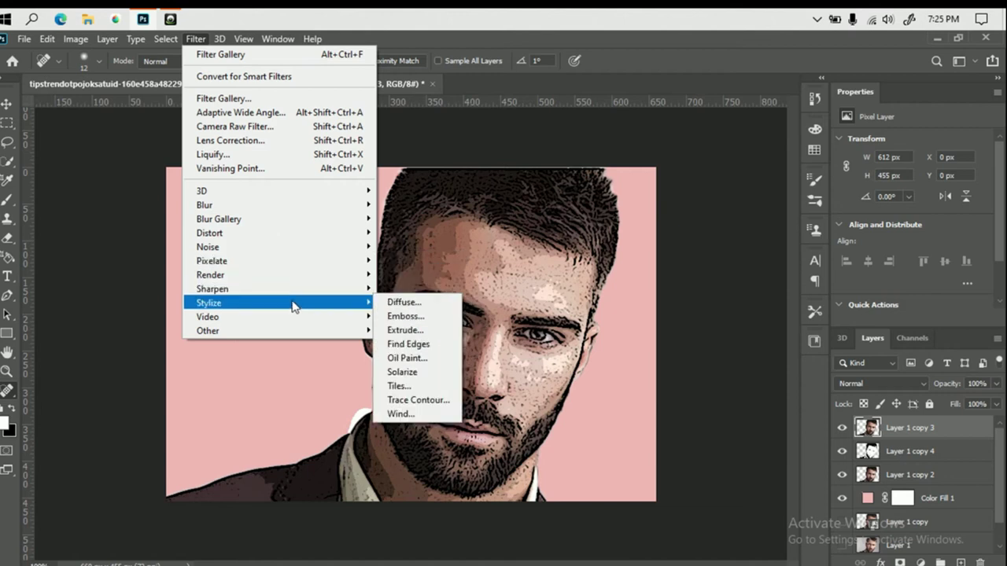
{"action": "left_click", "coordinate": [421, 358]}
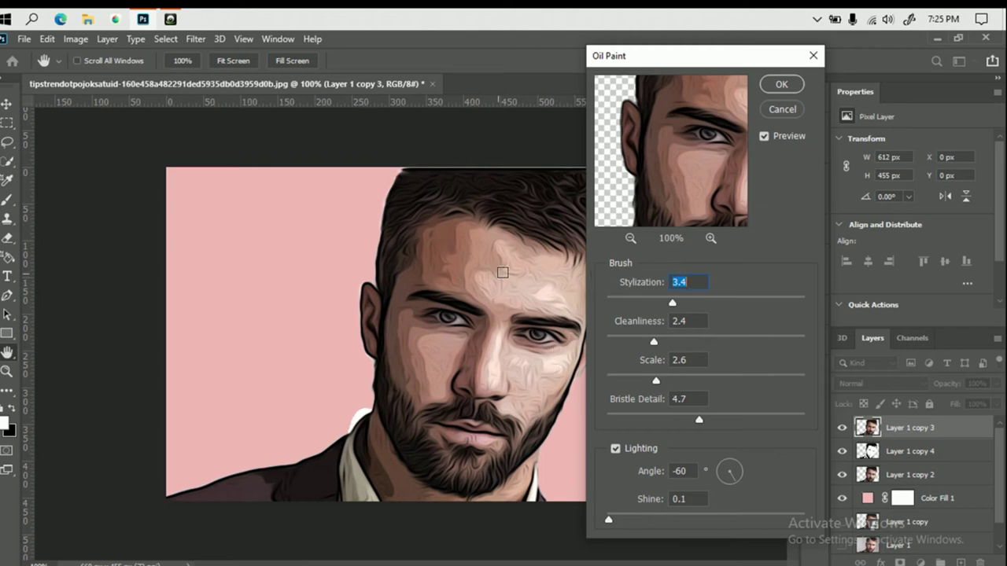
{"action": "left_click", "coordinate": [780, 85]}
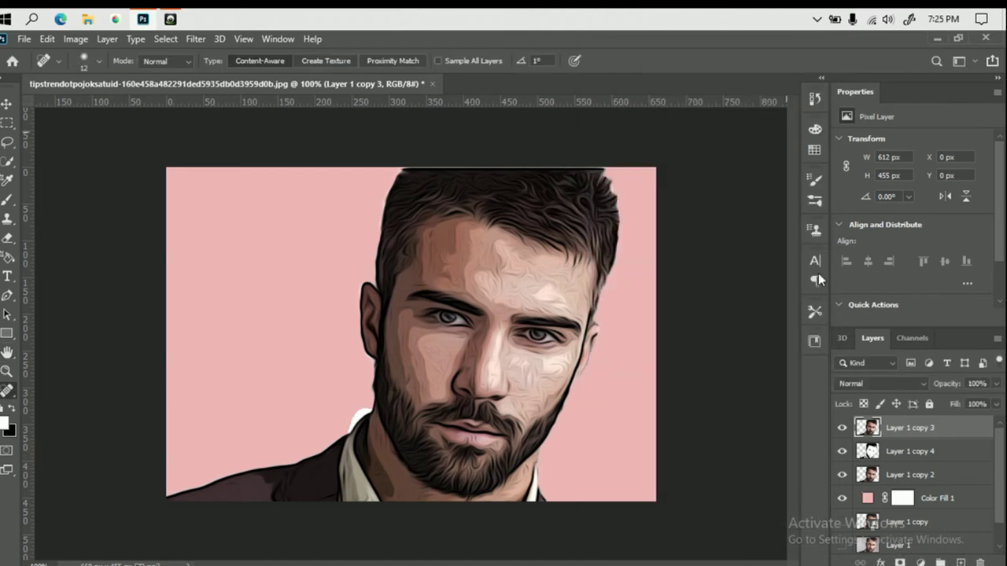
{"action": "left_click", "coordinate": [882, 384]}
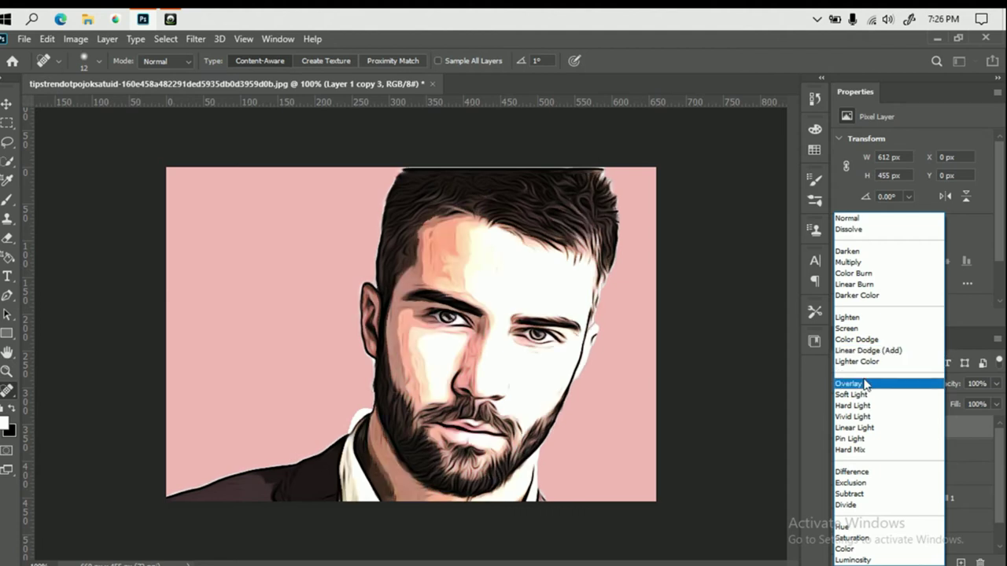
{"action": "left_click", "coordinate": [863, 385]}
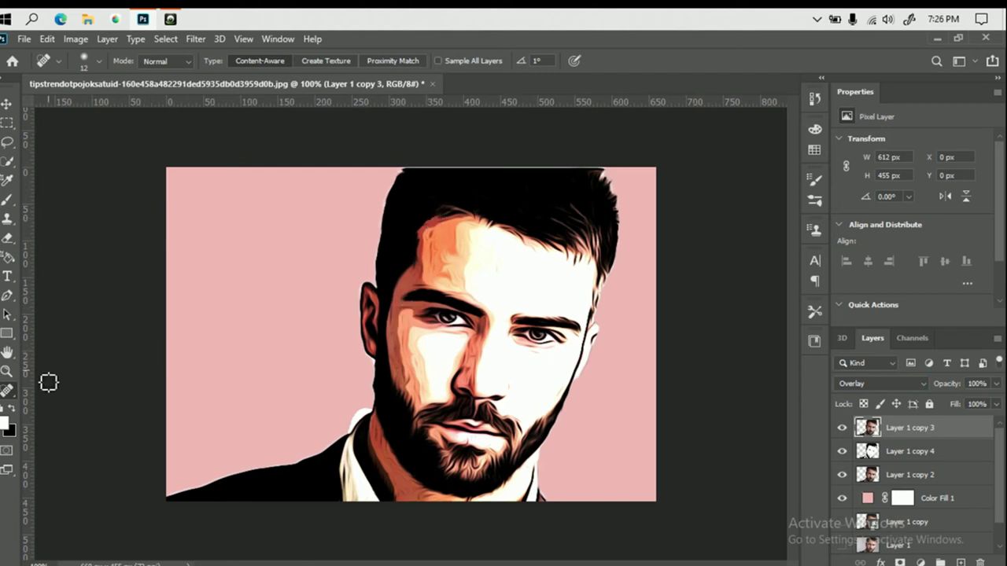
Step: Smudge the left cheek and right jaw edges, then select Layer 1 copy 4
{"action": "left_click", "coordinate": [8, 409]}
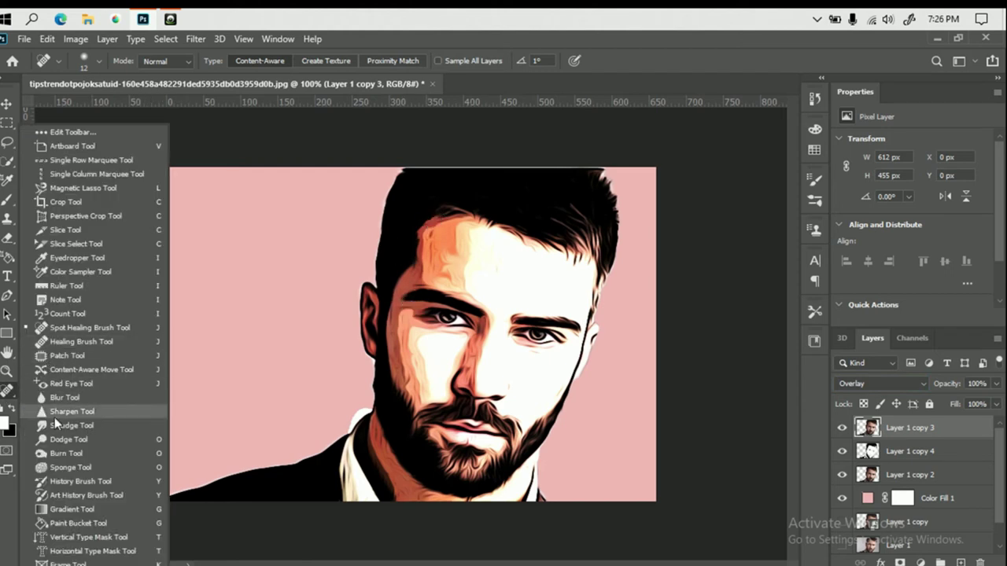
{"action": "left_click", "coordinate": [55, 424]}
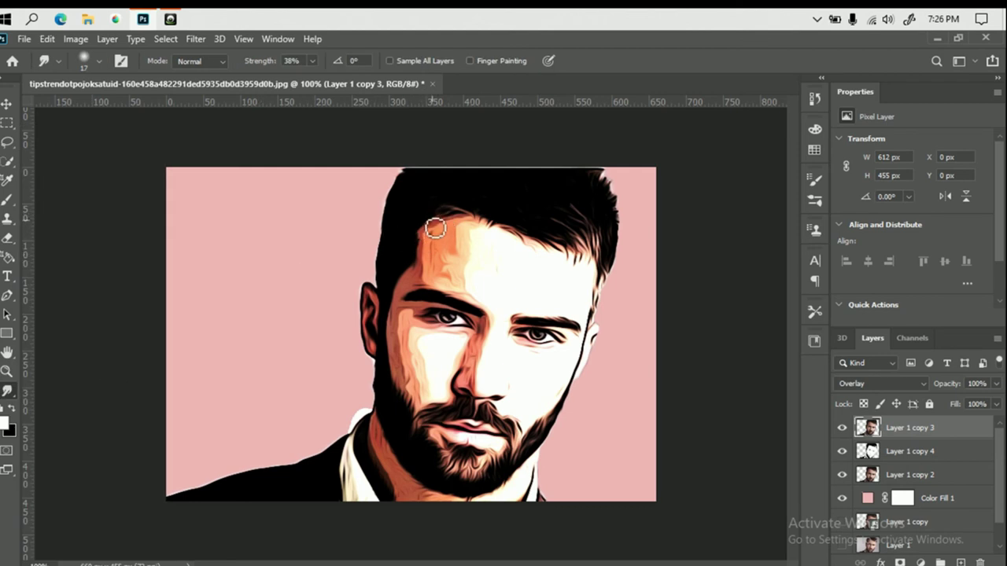
{"action": "mouse_move", "coordinate": [422, 371]}
{"action": "left_mouse_down"}
{"action": "mouse_move", "coordinate": [407, 368]}
{"action": "mouse_move", "coordinate": [421, 385]}
{"action": "mouse_move", "coordinate": [428, 364]}
{"action": "mouse_move", "coordinate": [434, 383]}
{"action": "left_mouse_up"}
{"action": "mouse_move", "coordinate": [535, 382]}
{"action": "left_mouse_down"}
{"action": "mouse_move", "coordinate": [532, 423]}
{"action": "mouse_move", "coordinate": [468, 483]}
{"action": "mouse_move", "coordinate": [440, 452]}
{"action": "mouse_move", "coordinate": [451, 434]}
{"action": "mouse_move", "coordinate": [481, 436]}
{"action": "mouse_move", "coordinate": [384, 393]}
{"action": "left_mouse_up"}
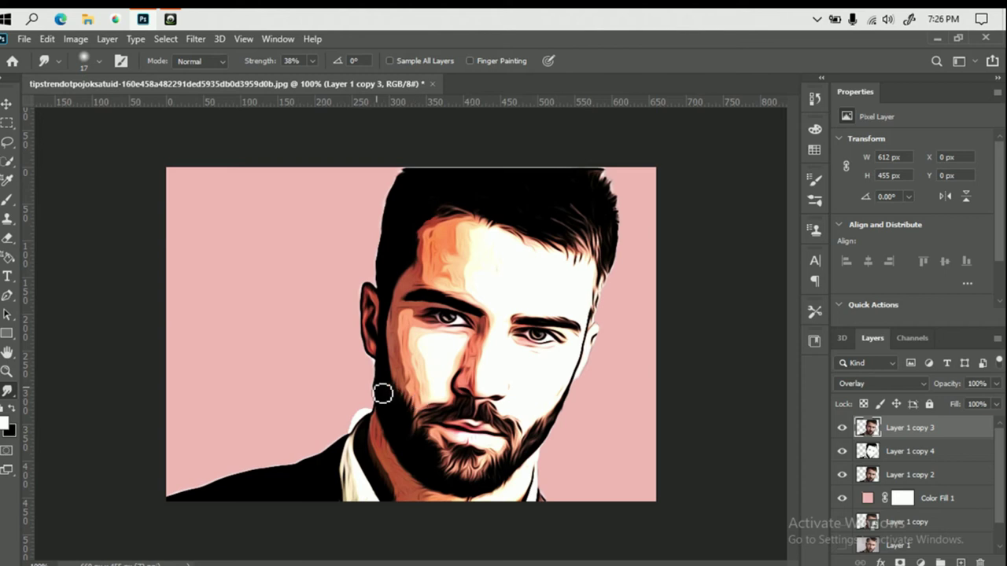
{"action": "left_click", "coordinate": [905, 455]}
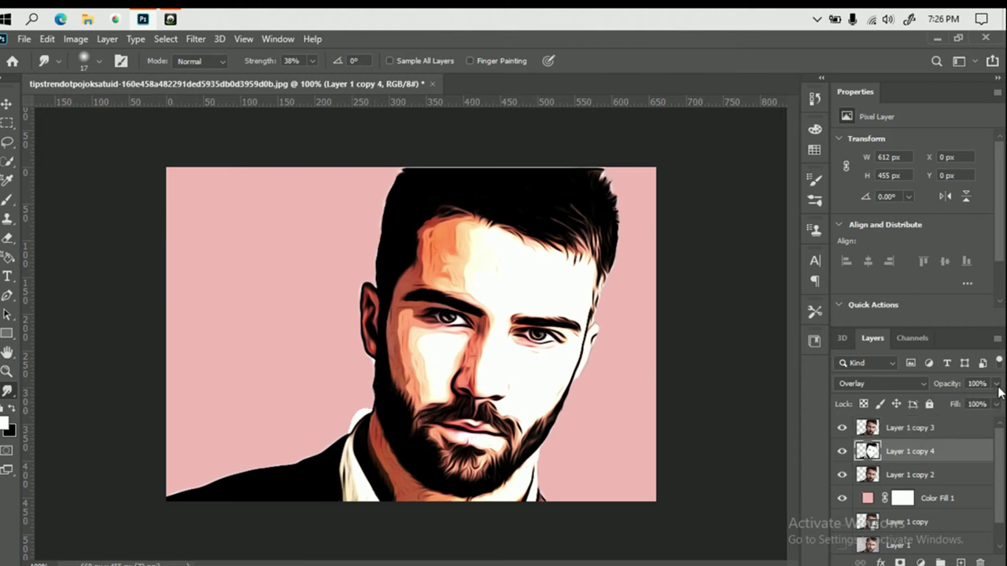
Step: Lower Layer 1 copy 3's opacity and settle Layer 1 copy 4 at 74% opacity
{"action": "left_click", "coordinate": [897, 428]}
{"action": "left_click", "coordinate": [997, 385]}
{"action": "left_click_drag", "start_coordinate": [995, 404], "coordinate": [978, 403]}
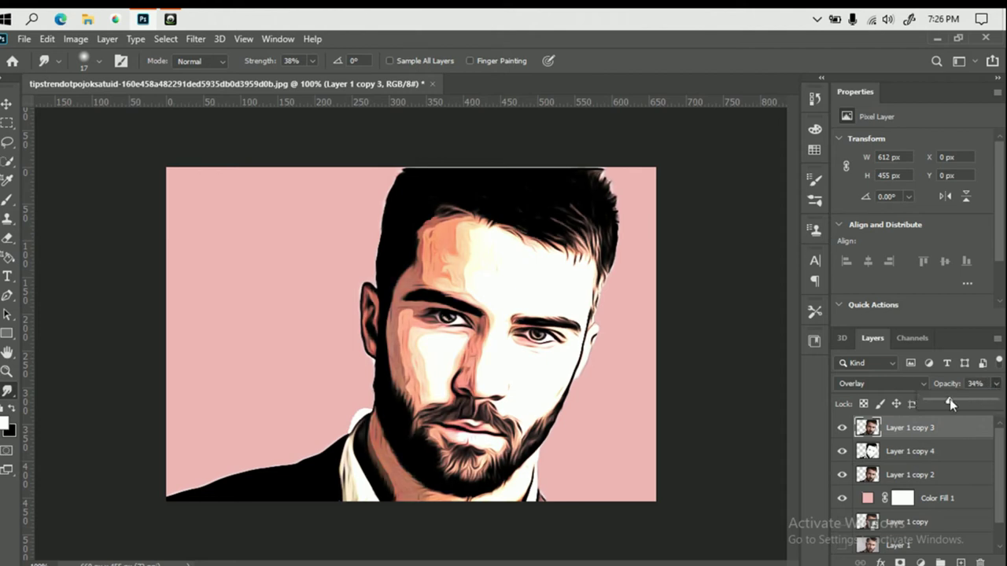
{"action": "left_click", "coordinate": [928, 452]}
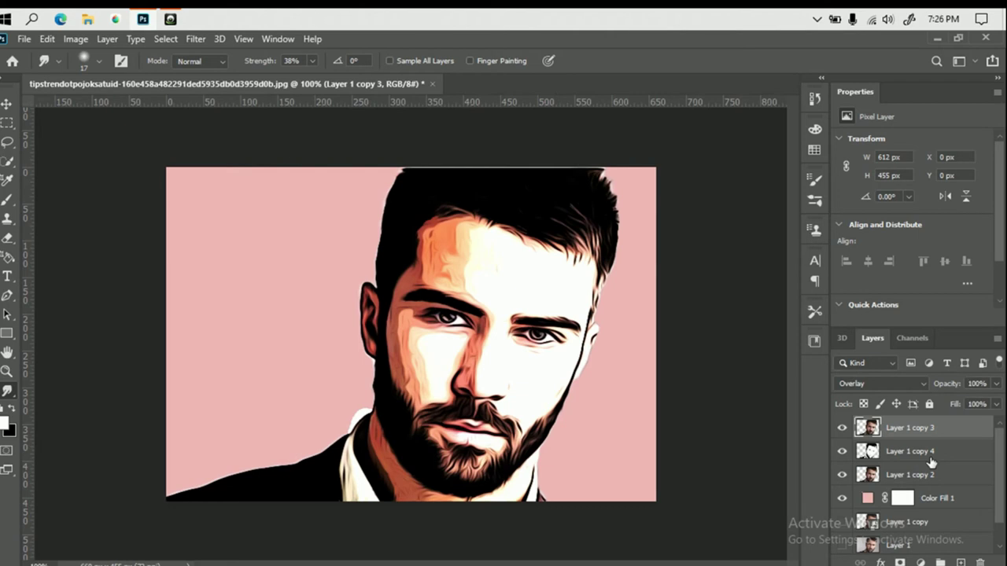
{"action": "left_click", "coordinate": [995, 386]}
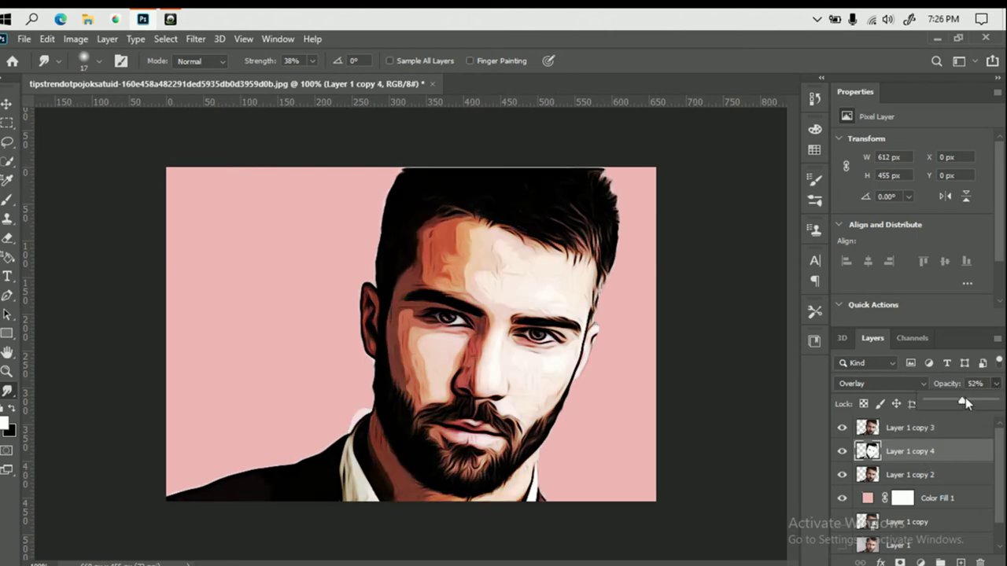
{"action": "left_click_drag", "start_coordinate": [960, 401], "coordinate": [942, 400]}
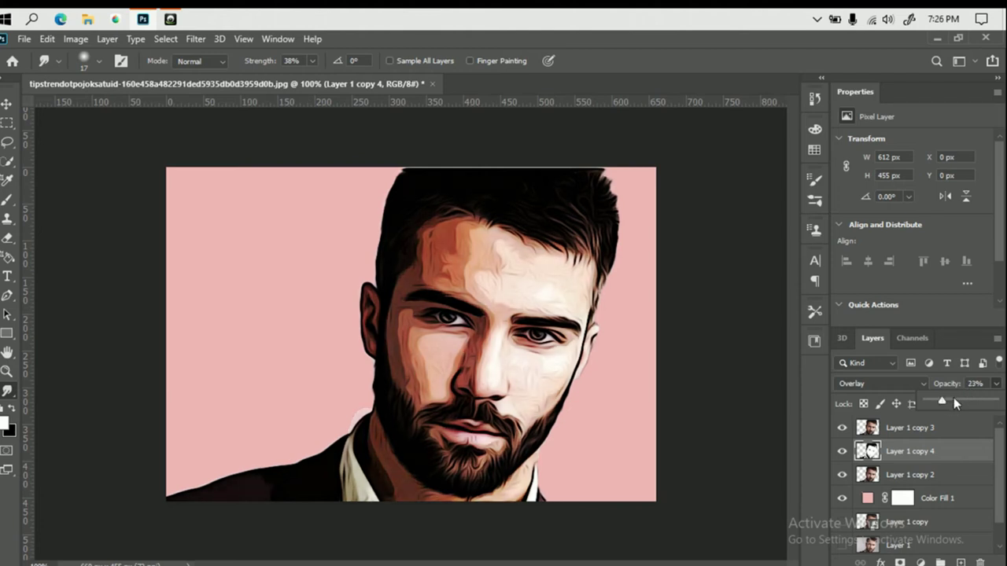
{"action": "left_click_drag", "start_coordinate": [945, 406], "coordinate": [938, 400]}
{"action": "left_click_drag", "start_coordinate": [988, 403], "coordinate": [978, 404]}
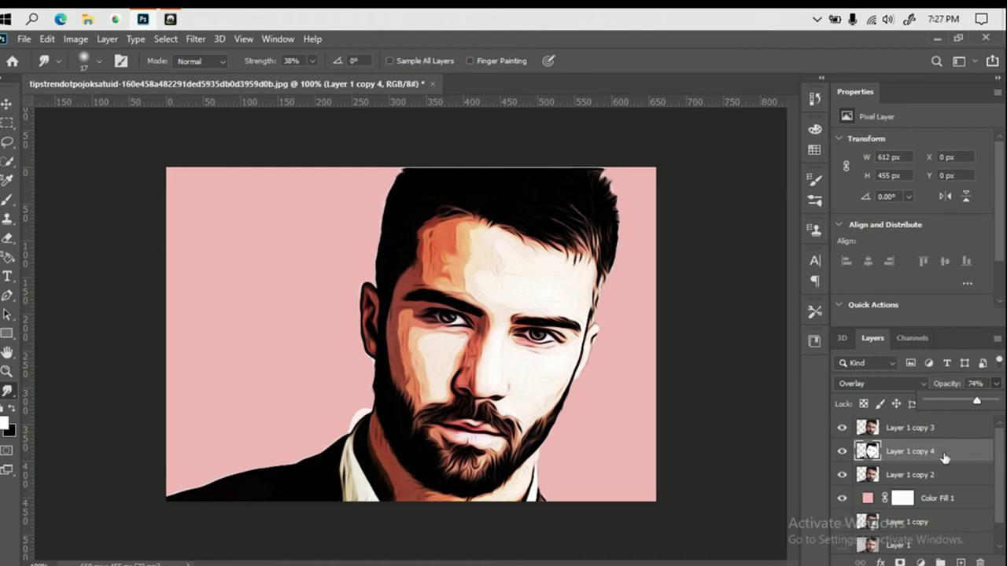
Step: Smudge the orange forehead tone lighter on Layer 1 copy 2, then reselect Layer 1 copy 4
{"action": "left_click", "coordinate": [944, 476]}
{"action": "mouse_move", "coordinate": [460, 249]}
{"action": "left_mouse_down"}
{"action": "mouse_move", "coordinate": [467, 261]}
{"action": "mouse_move", "coordinate": [448, 243]}
{"action": "mouse_move", "coordinate": [446, 274]}
{"action": "mouse_move", "coordinate": [440, 236]}
{"action": "mouse_move", "coordinate": [461, 287]}
{"action": "mouse_move", "coordinate": [465, 268]}
{"action": "mouse_move", "coordinate": [503, 292]}
{"action": "mouse_move", "coordinate": [504, 254]}
{"action": "mouse_move", "coordinate": [466, 329]}
{"action": "mouse_move", "coordinate": [418, 341]}
{"action": "mouse_move", "coordinate": [409, 370]}
{"action": "mouse_move", "coordinate": [398, 312]}
{"action": "mouse_move", "coordinate": [413, 350]}
{"action": "mouse_move", "coordinate": [428, 356]}
{"action": "mouse_move", "coordinate": [427, 403]}
{"action": "mouse_move", "coordinate": [426, 349]}
{"action": "mouse_move", "coordinate": [462, 343]}
{"action": "mouse_move", "coordinate": [421, 332]}
{"action": "mouse_move", "coordinate": [408, 315]}
{"action": "mouse_move", "coordinate": [416, 379]}
{"action": "mouse_move", "coordinate": [467, 352]}
{"action": "mouse_move", "coordinate": [469, 377]}
{"action": "mouse_move", "coordinate": [488, 340]}
{"action": "mouse_move", "coordinate": [479, 366]}
{"action": "mouse_move", "coordinate": [497, 348]}
{"action": "mouse_move", "coordinate": [569, 387]}
{"action": "left_mouse_up"}
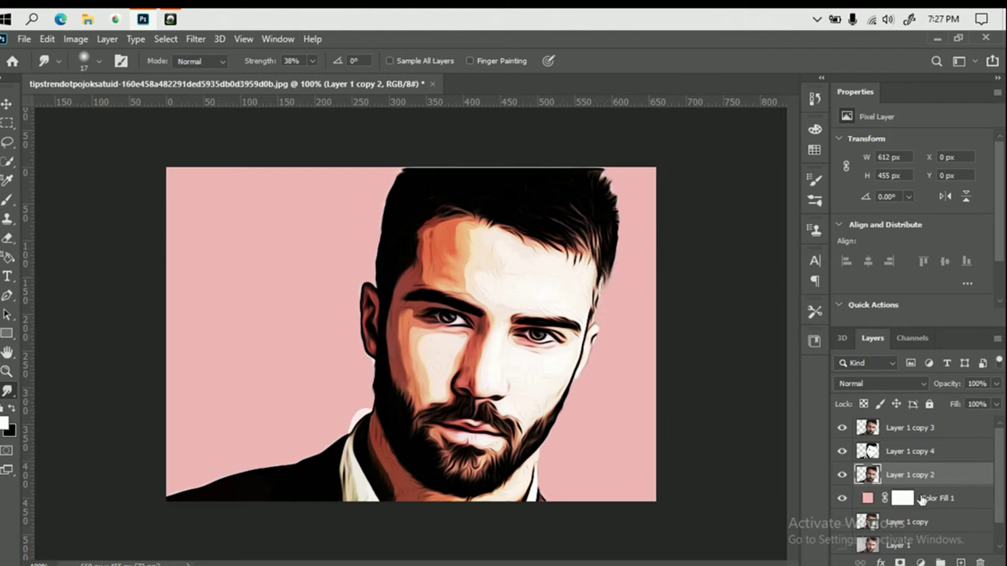
{"action": "left_click", "coordinate": [916, 427]}
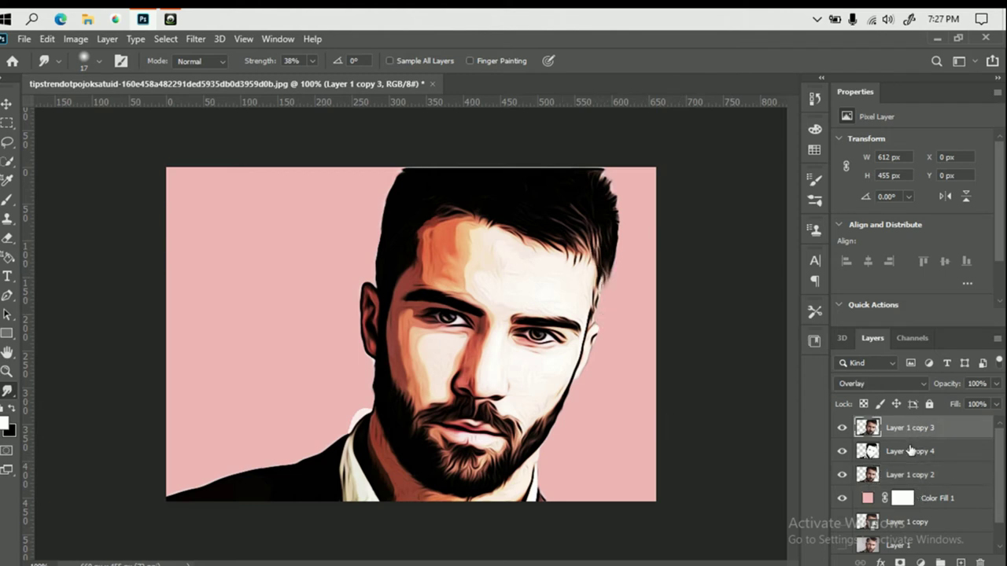
{"action": "left_click", "coordinate": [910, 451]}
{"action": "left_click", "coordinate": [894, 383]}
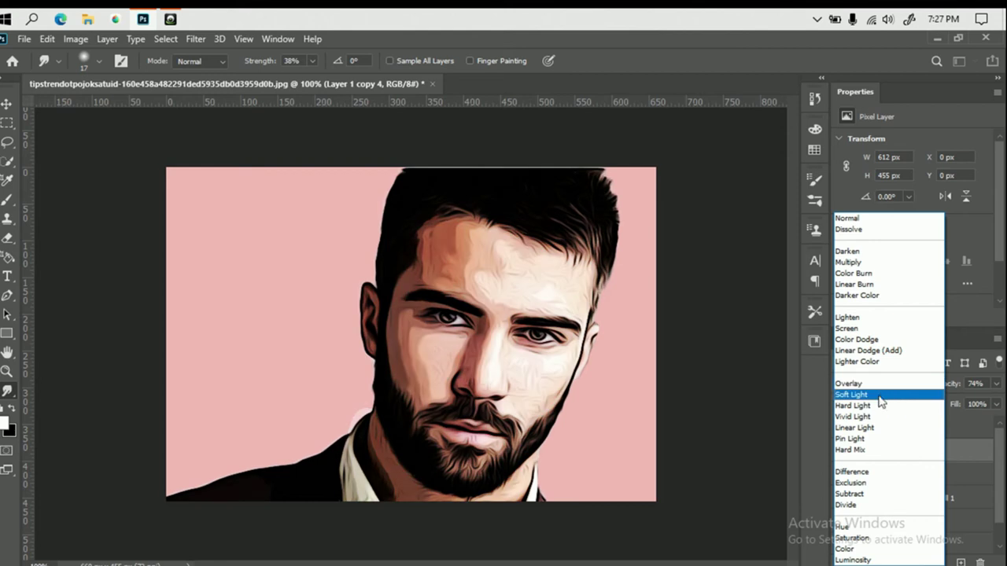
Step: Blend Layer 1 copy 4 in Soft Light and stamp all visible layers into Layer 2
{"action": "left_click", "coordinate": [880, 395]}
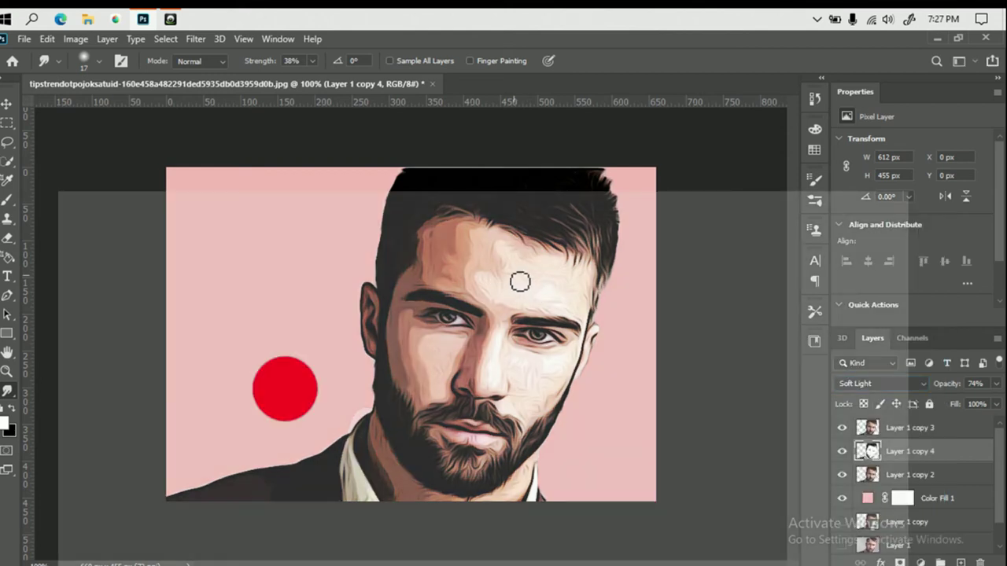
{"action": "key", "text": "alt+bracketleft"}
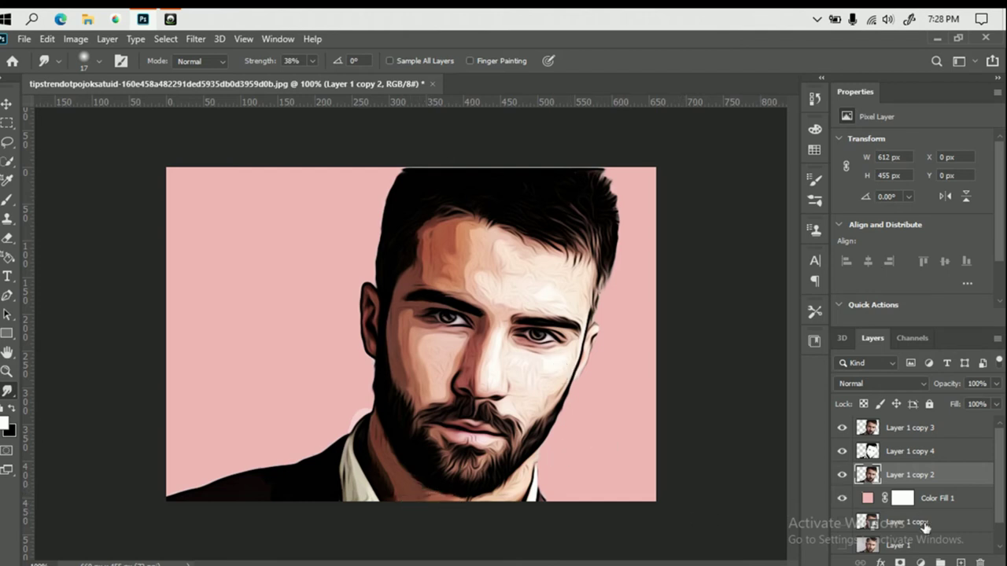
{"action": "left_click", "coordinate": [931, 428]}
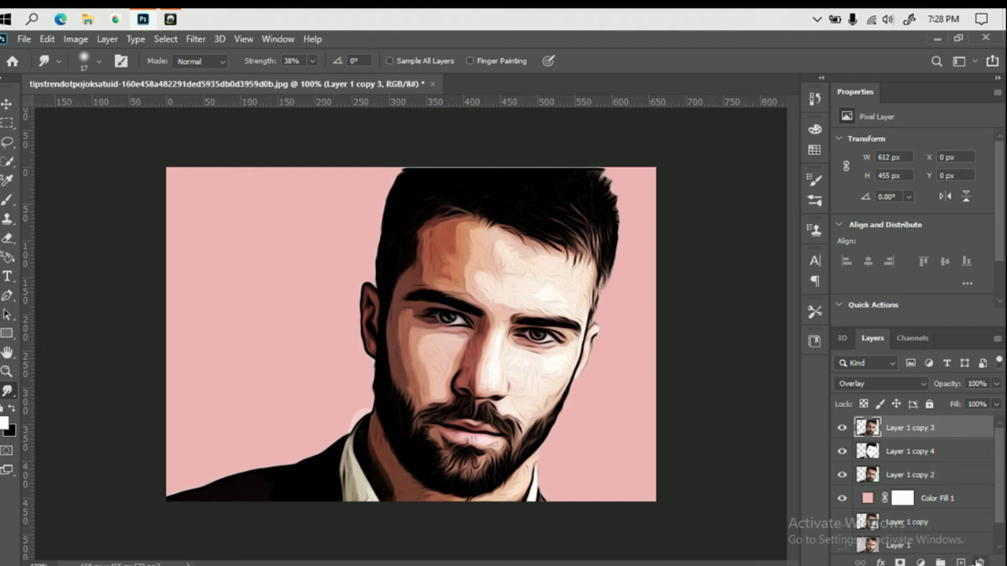
{"action": "key", "text": "ctrl+shift+alt+e"}
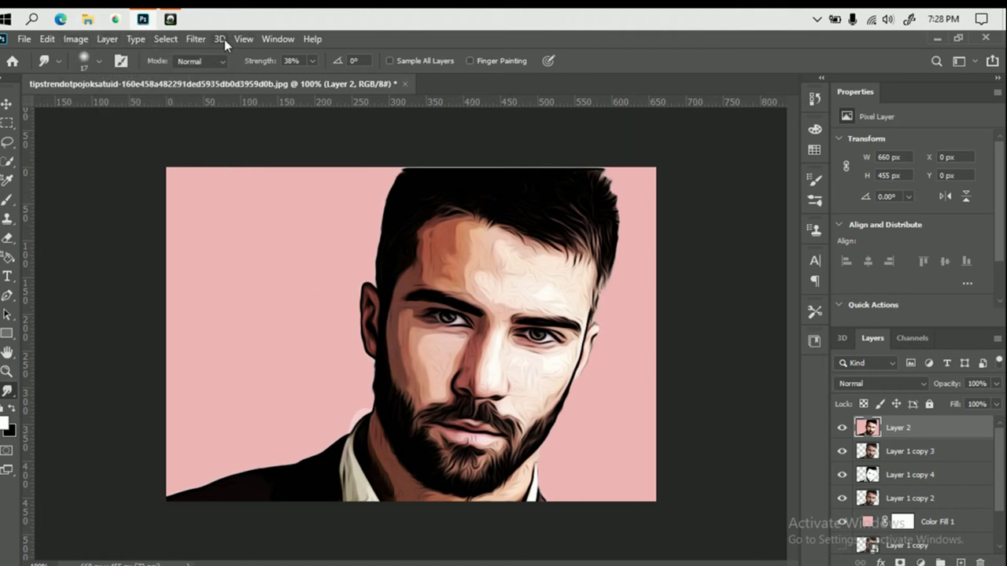
Step: Dismiss the Oil Paint filter dialog and delete the merged Layer 2
{"action": "left_click", "coordinate": [199, 39]}
{"action": "mouse_move", "coordinate": [275, 303]}
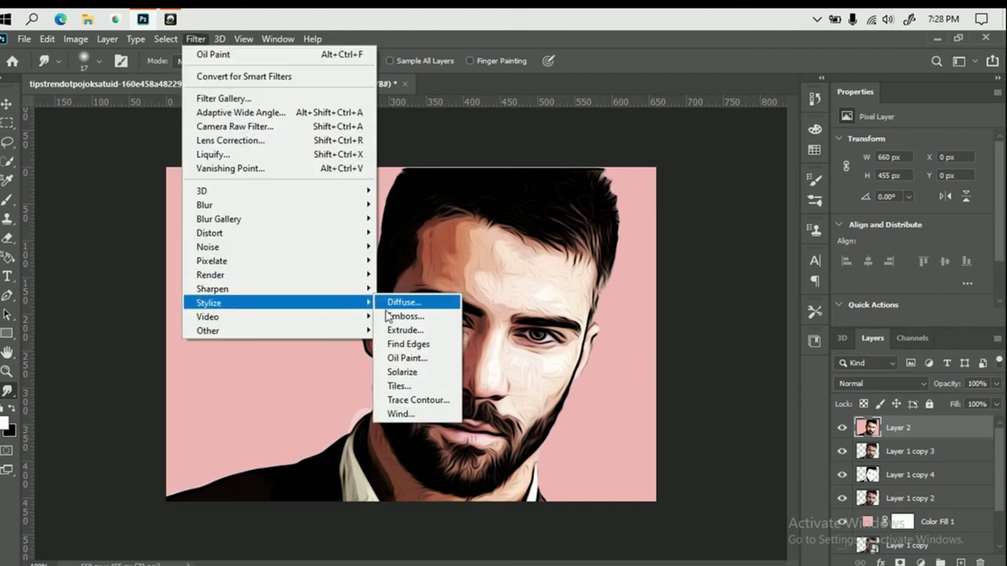
{"action": "left_click", "coordinate": [425, 359]}
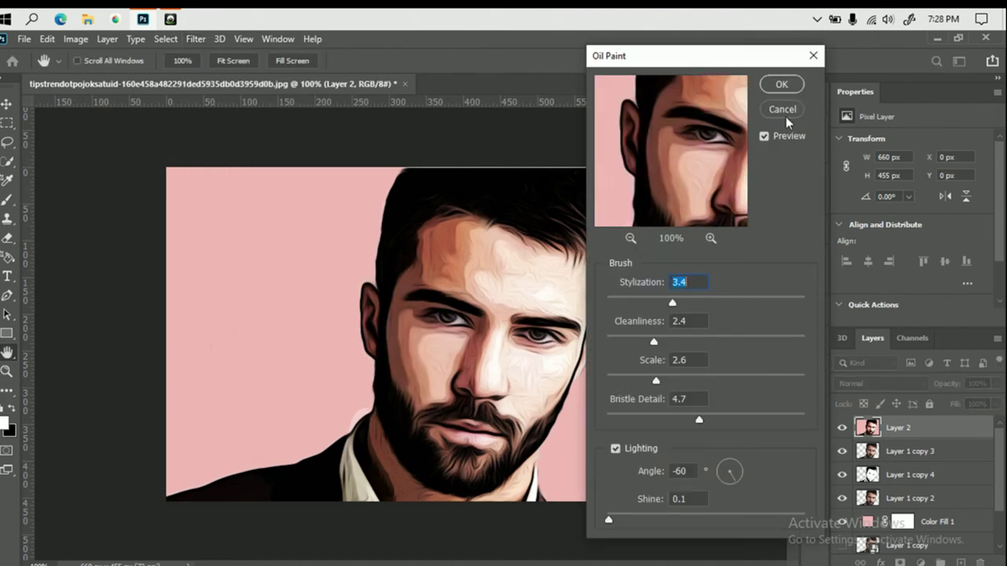
{"action": "left_click", "coordinate": [781, 84]}
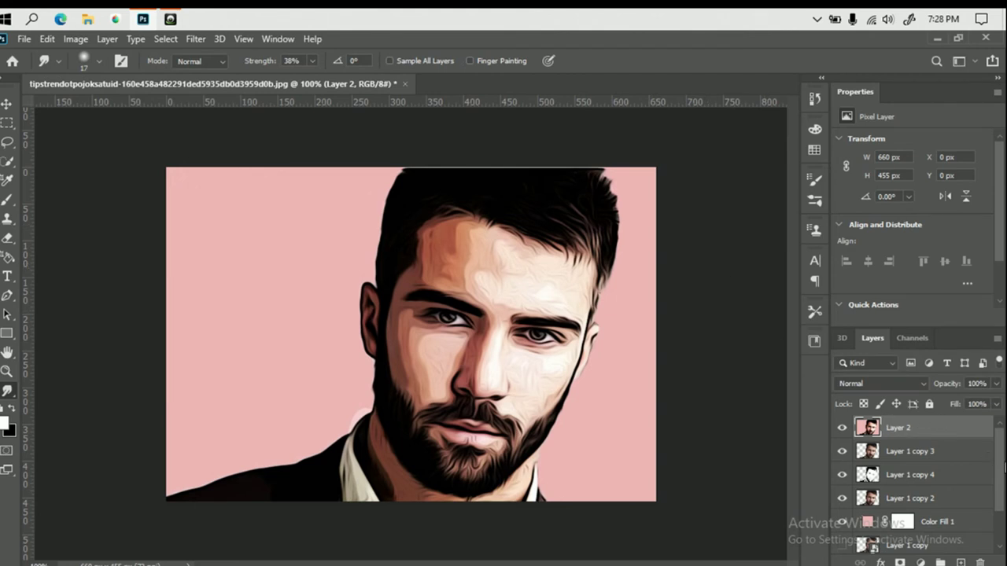
{"action": "key", "text": "Delete"}
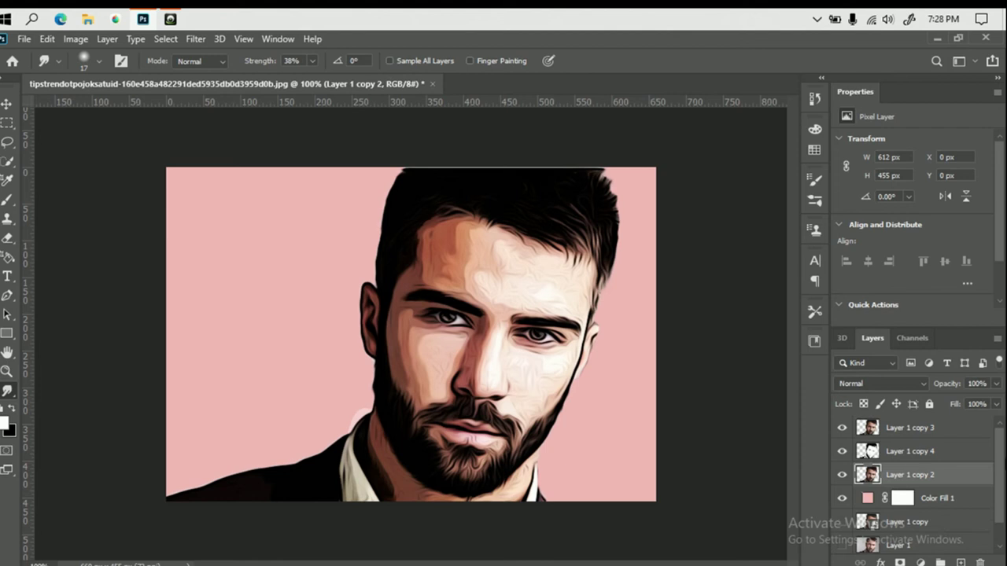
Step: Duplicate Layer 1 copy 3, oil-paint it in Overlay mode, and stamp visible layers into Layer 2
{"action": "left_click", "coordinate": [925, 430]}
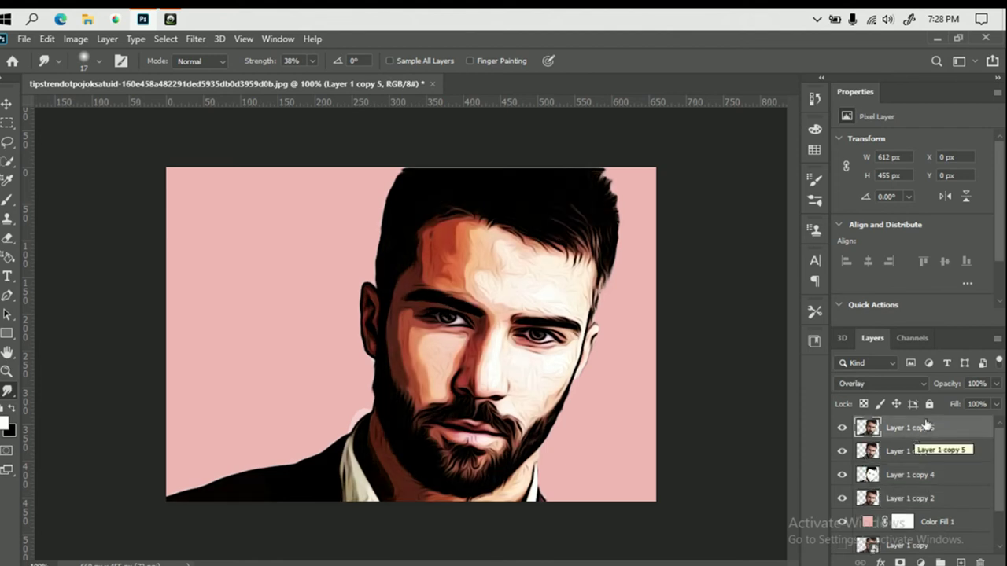
{"action": "key", "text": "ctrl+j"}
{"action": "left_click", "coordinate": [196, 37]}
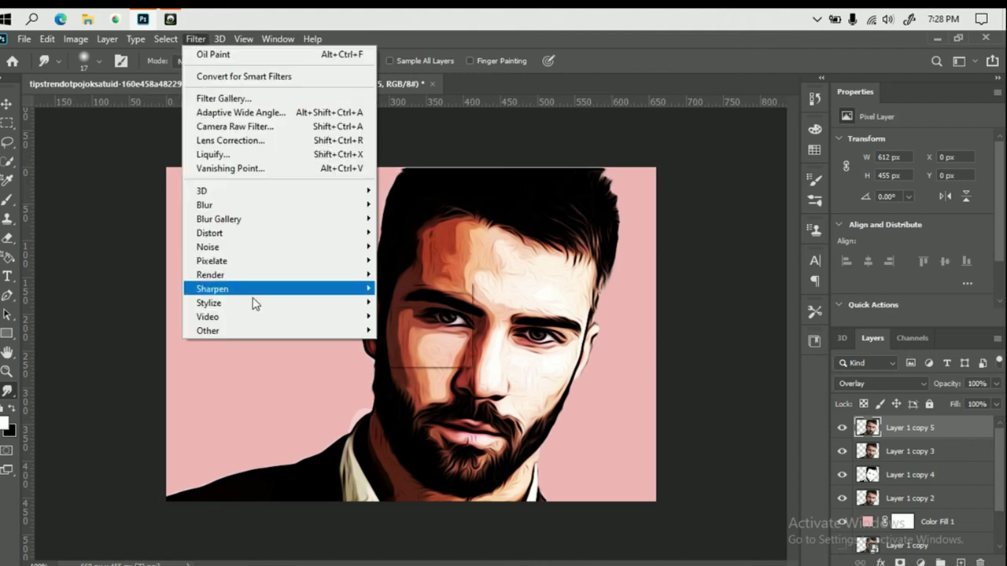
{"action": "mouse_move", "coordinate": [209, 303]}
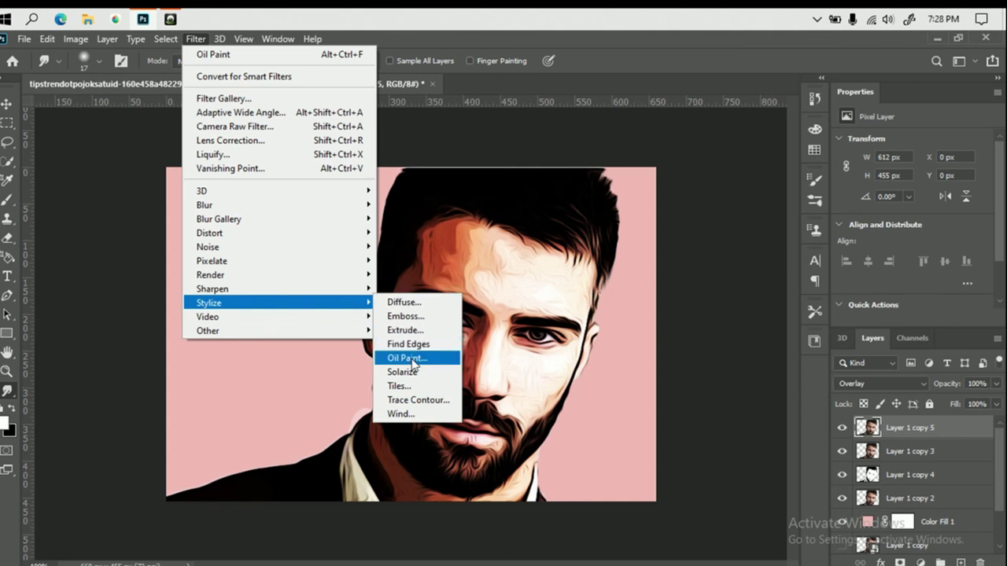
{"action": "left_click", "coordinate": [407, 358]}
{"action": "left_click", "coordinate": [793, 88]}
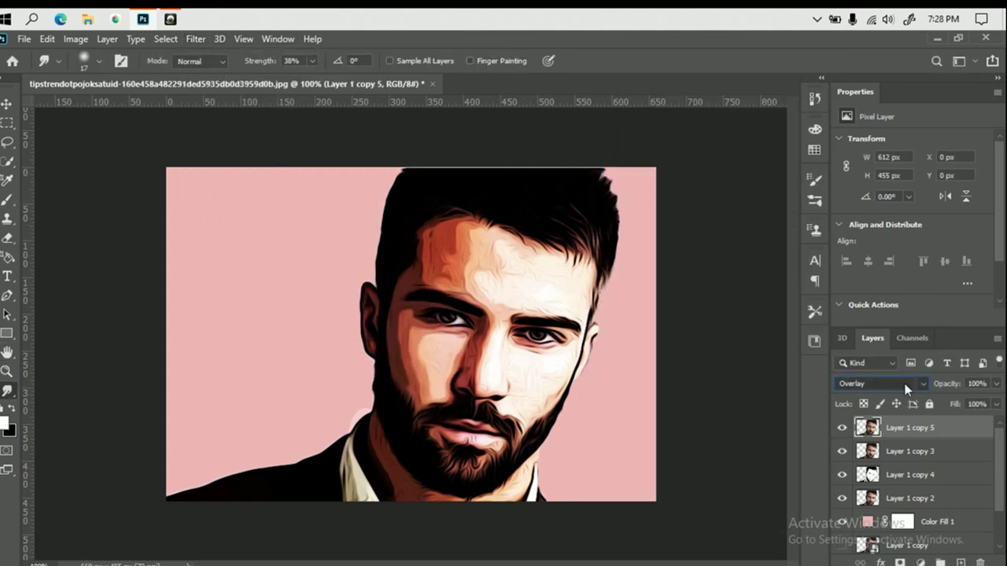
{"action": "left_click", "coordinate": [897, 384]}
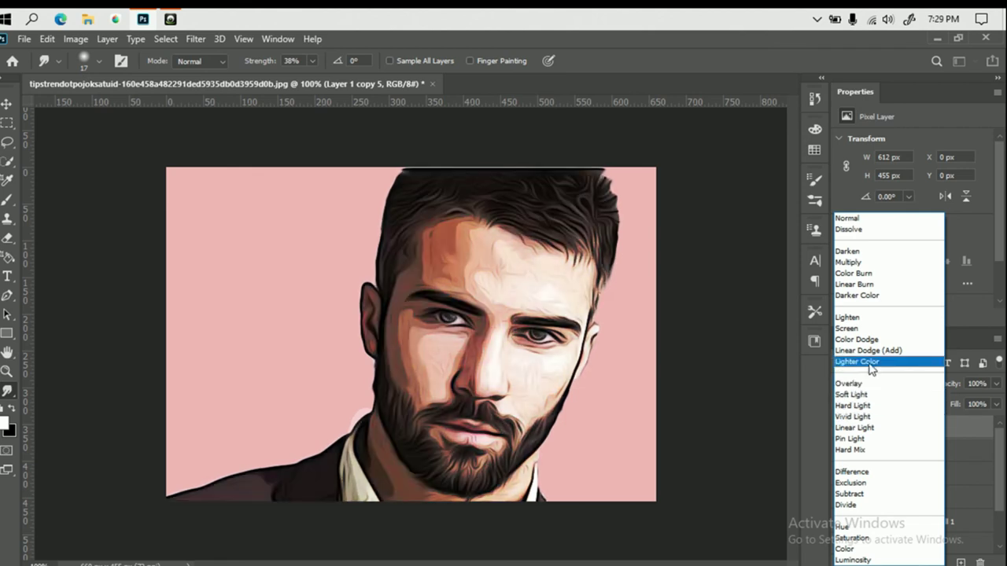
{"action": "left_click", "coordinate": [856, 384]}
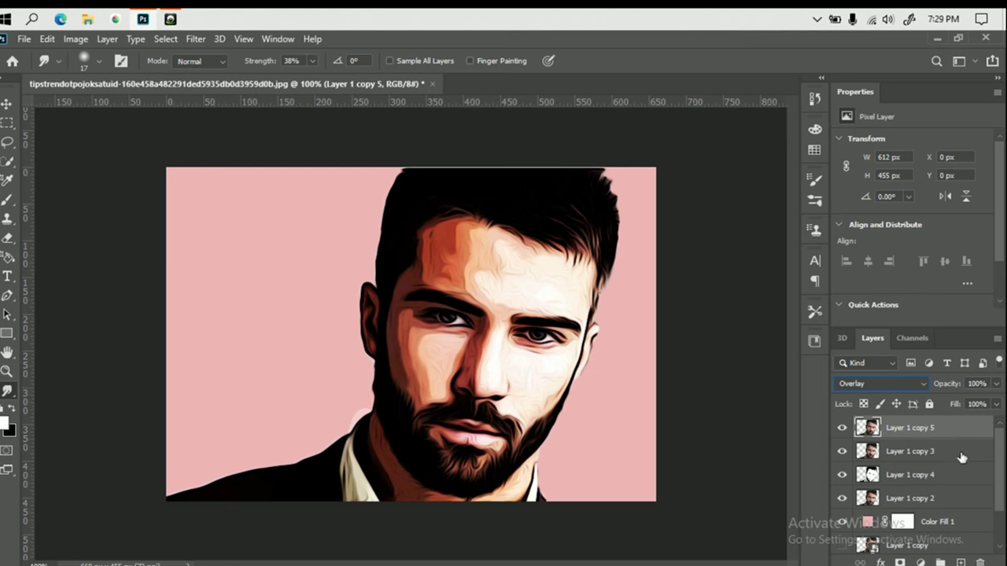
{"action": "key", "text": "ctrl+shift+alt+e"}
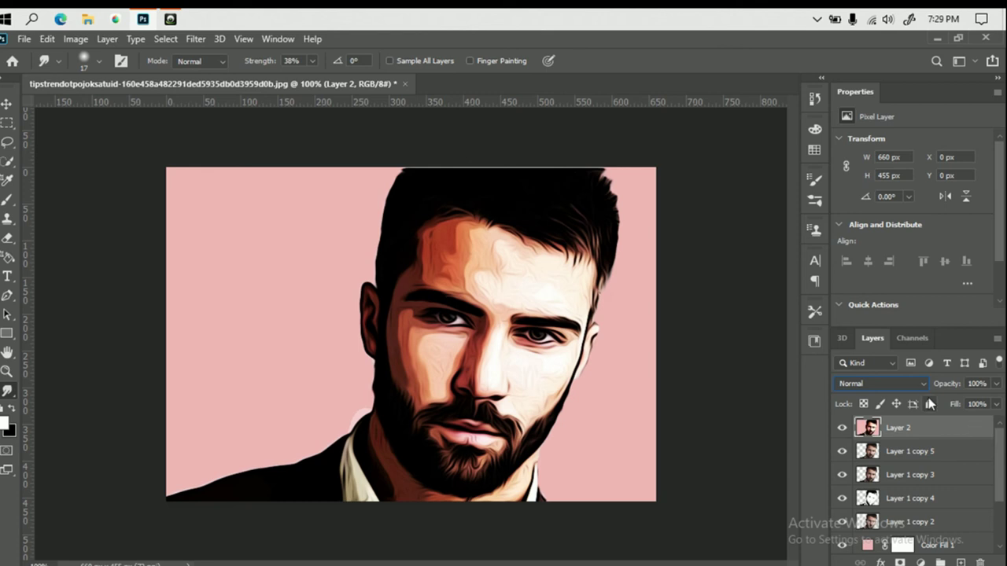
{"action": "left_click", "coordinate": [920, 563]}
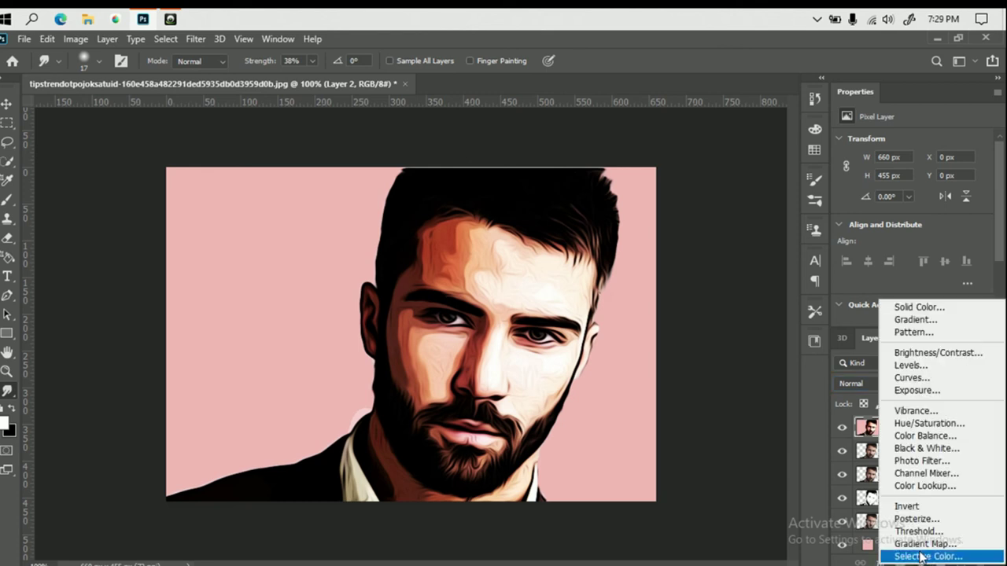
{"action": "left_click", "coordinate": [912, 378]}
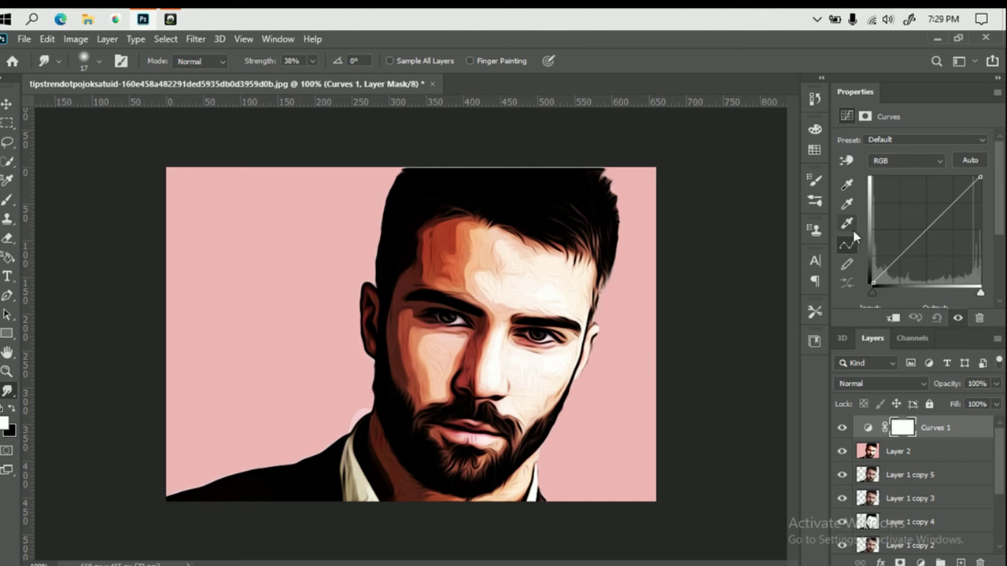
{"action": "left_click", "coordinate": [841, 157]}
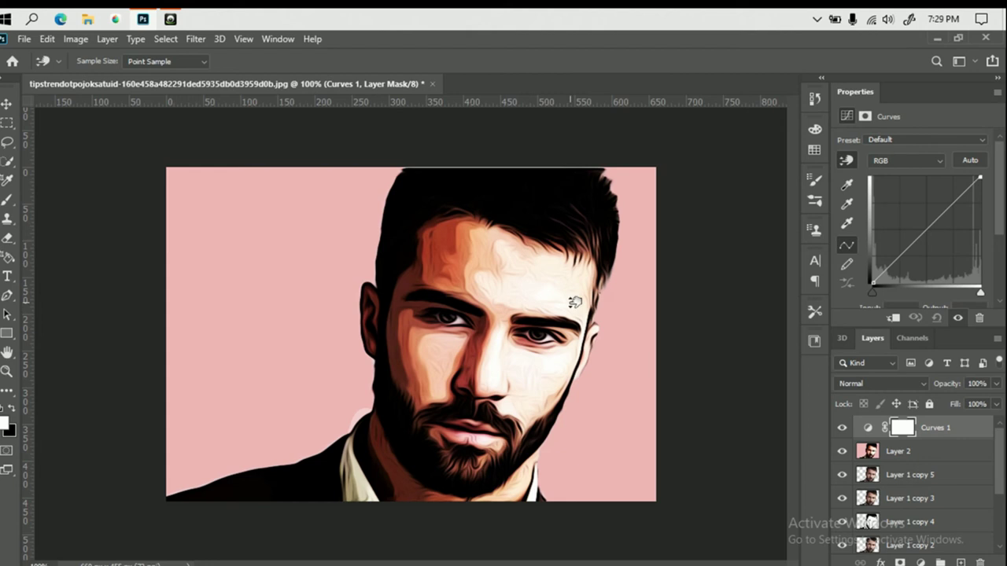
{"action": "left_click_drag", "start_coordinate": [576, 303], "coordinate": [563, 317]}
{"action": "mouse_move", "coordinate": [438, 262]}
{"action": "left_mouse_down"}
{"action": "mouse_move", "coordinate": [510, 421]}
{"action": "mouse_move", "coordinate": [485, 181]}
{"action": "left_mouse_up"}
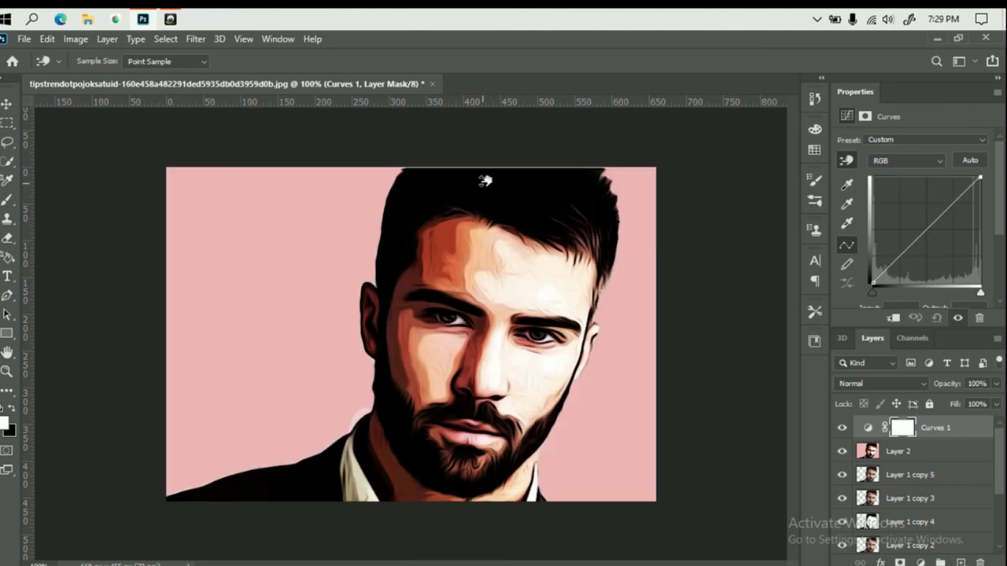
{"action": "left_click", "coordinate": [979, 319]}
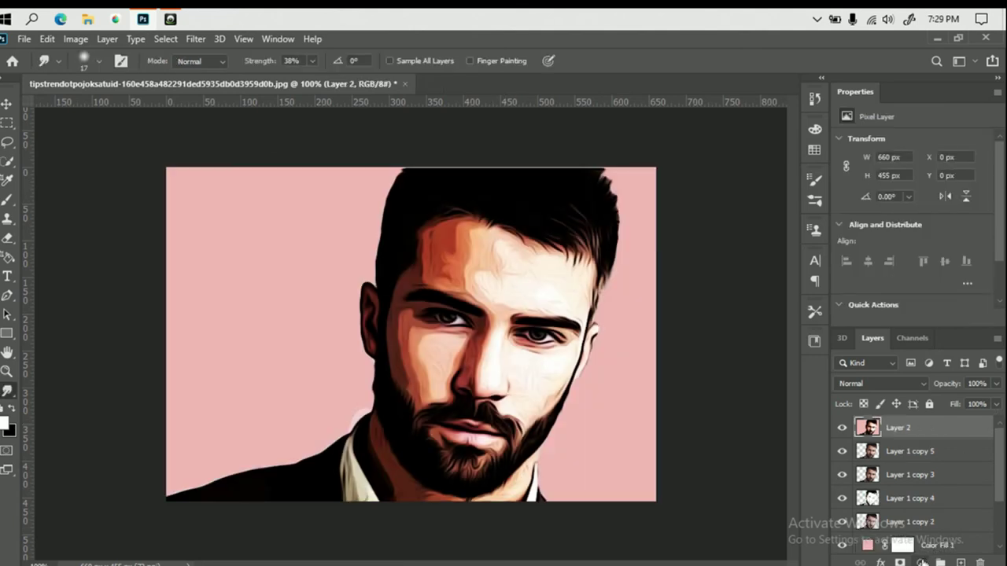
Step: In the Camera Raw Filter, set Saturation -93, Contrast -93 and Highlights -28
{"action": "left_click", "coordinate": [195, 39]}
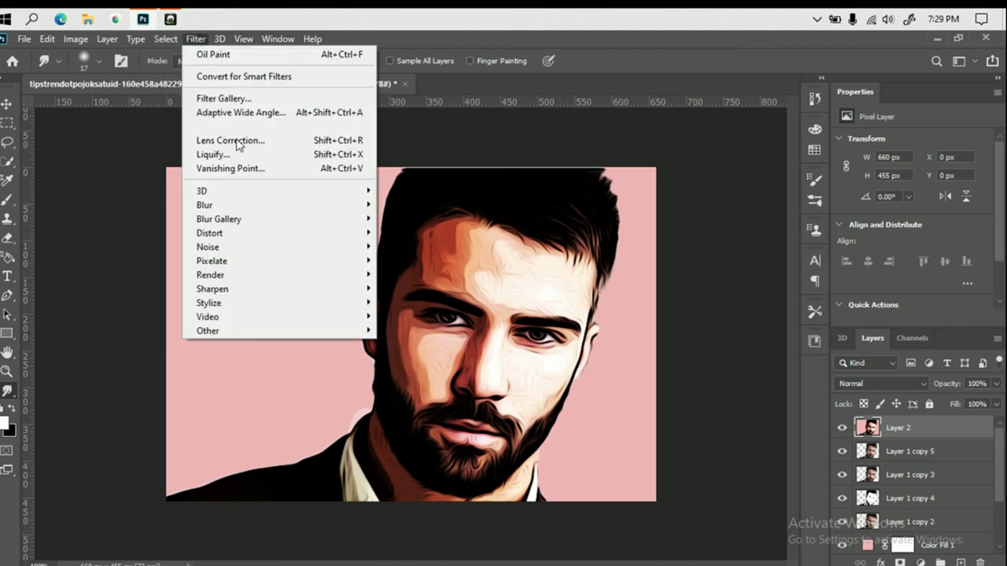
{"action": "left_click", "coordinate": [287, 128]}
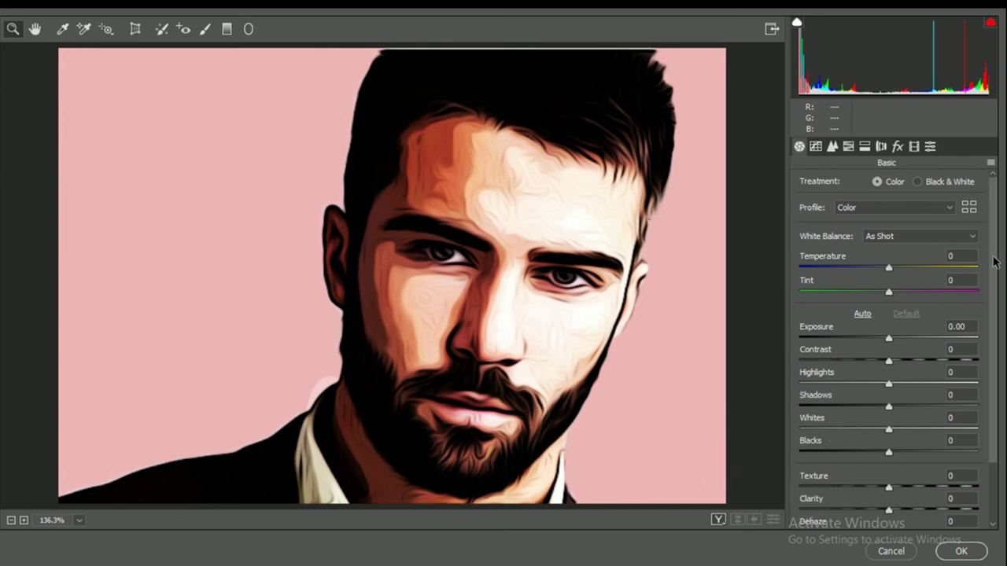
{"action": "left_click_drag", "start_coordinate": [994, 260], "coordinate": [994, 425]}
{"action": "left_click_drag", "start_coordinate": [888, 520], "coordinate": [806, 532]}
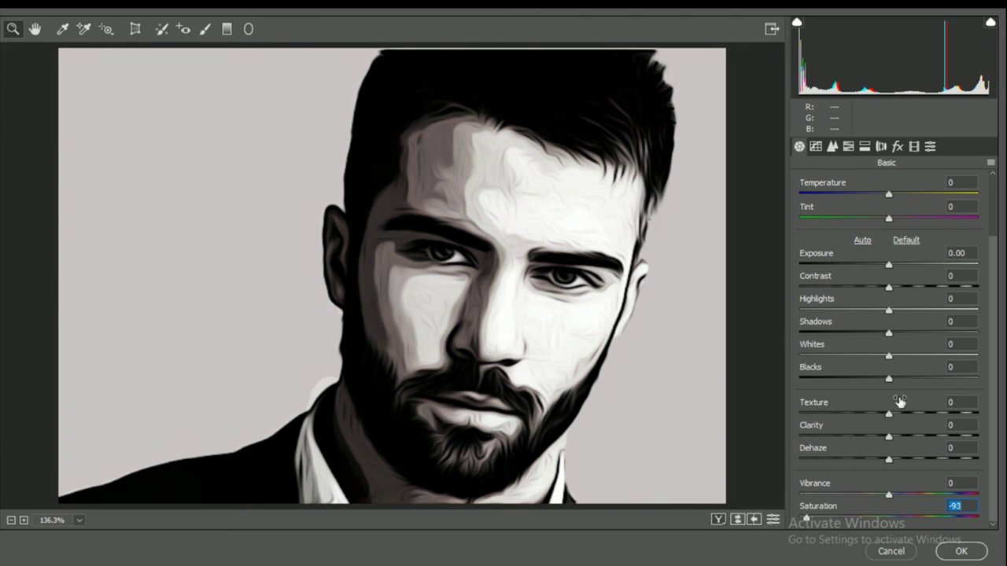
{"action": "mouse_move", "coordinate": [889, 267]}
{"action": "left_mouse_down"}
{"action": "mouse_move", "coordinate": [899, 271]}
{"action": "mouse_move", "coordinate": [820, 278]}
{"action": "left_mouse_up"}
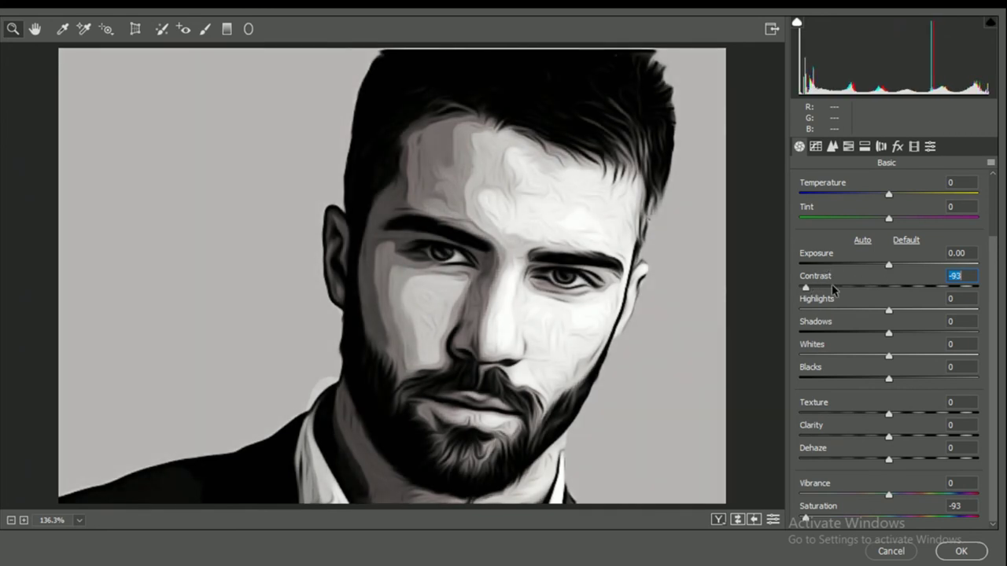
{"action": "key", "text": "Tab"}
{"action": "type", "text": "-28"}
{"action": "left_click", "coordinate": [740, 281]}
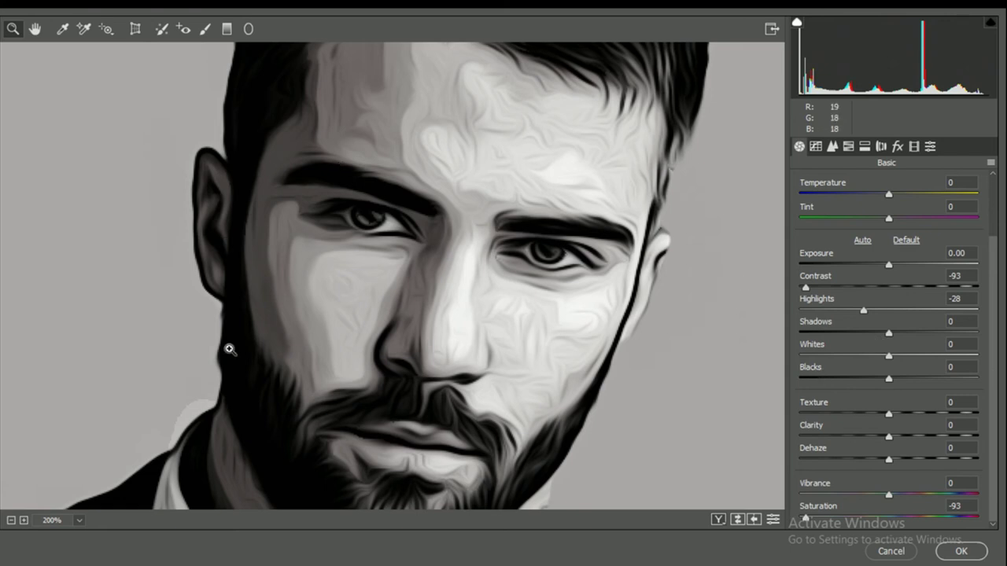
{"action": "left_click", "coordinate": [15, 520]}
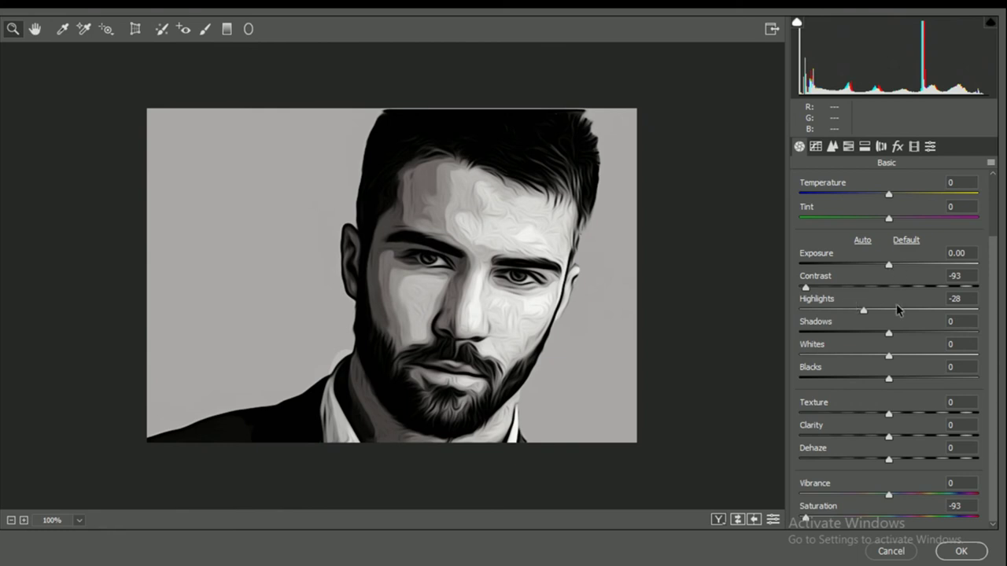
Step: Set Exposure +1.00, Shadows -3, Blacks +8 and Texture +23
{"action": "mouse_move", "coordinate": [885, 262]}
{"action": "left_mouse_down"}
{"action": "mouse_move", "coordinate": [910, 277]}
{"action": "mouse_move", "coordinate": [904, 272]}
{"action": "left_mouse_up"}
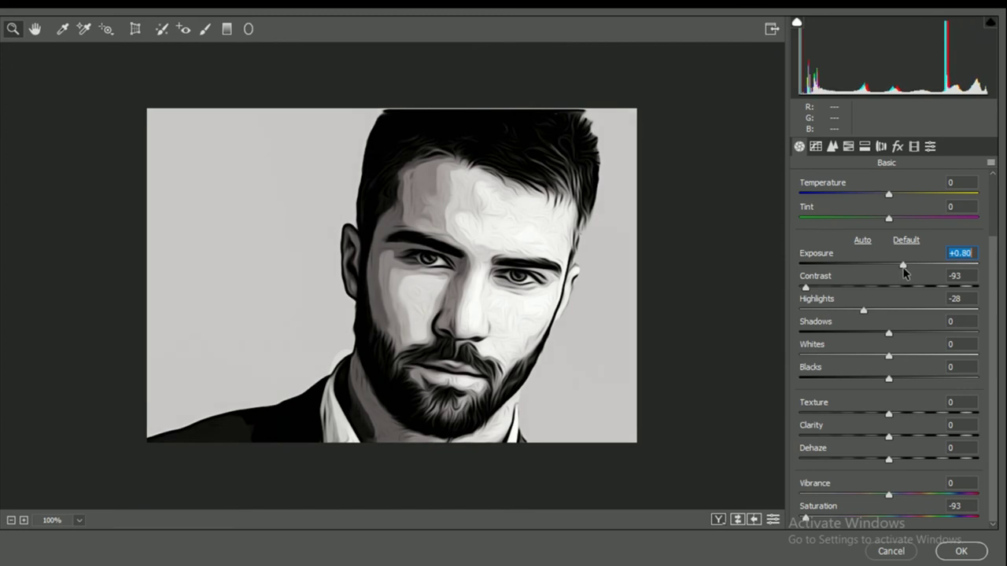
{"action": "left_click_drag", "start_coordinate": [904, 274], "coordinate": [909, 271]}
{"action": "left_click_drag", "start_coordinate": [889, 334], "coordinate": [885, 336]}
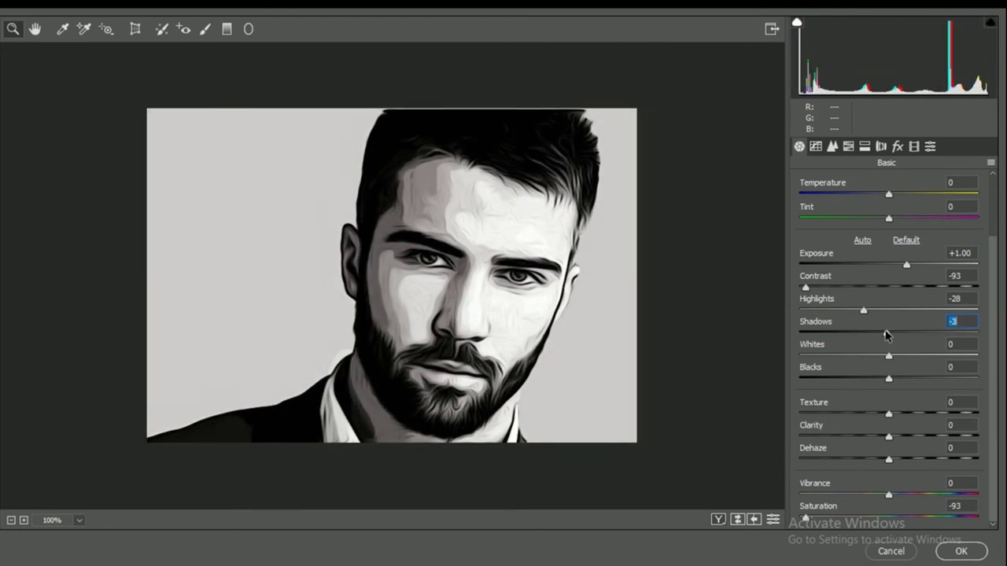
{"action": "mouse_move", "coordinate": [889, 378]}
{"action": "left_mouse_down"}
{"action": "mouse_move", "coordinate": [910, 379]}
{"action": "mouse_move", "coordinate": [846, 380]}
{"action": "mouse_move", "coordinate": [896, 383]}
{"action": "left_mouse_up"}
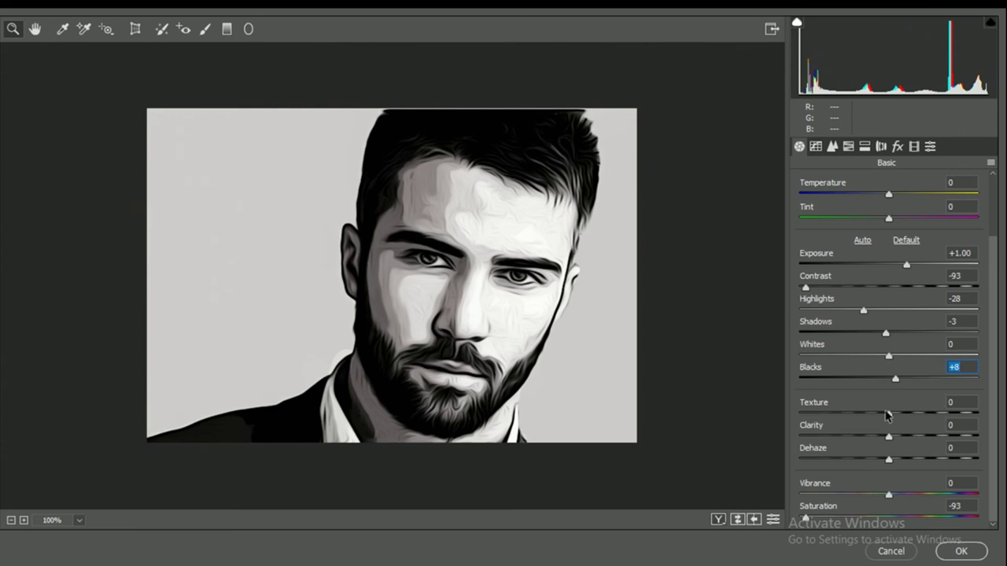
{"action": "mouse_move", "coordinate": [889, 414]}
{"action": "left_mouse_down"}
{"action": "mouse_move", "coordinate": [921, 415]}
{"action": "mouse_move", "coordinate": [909, 415]}
{"action": "left_mouse_up"}
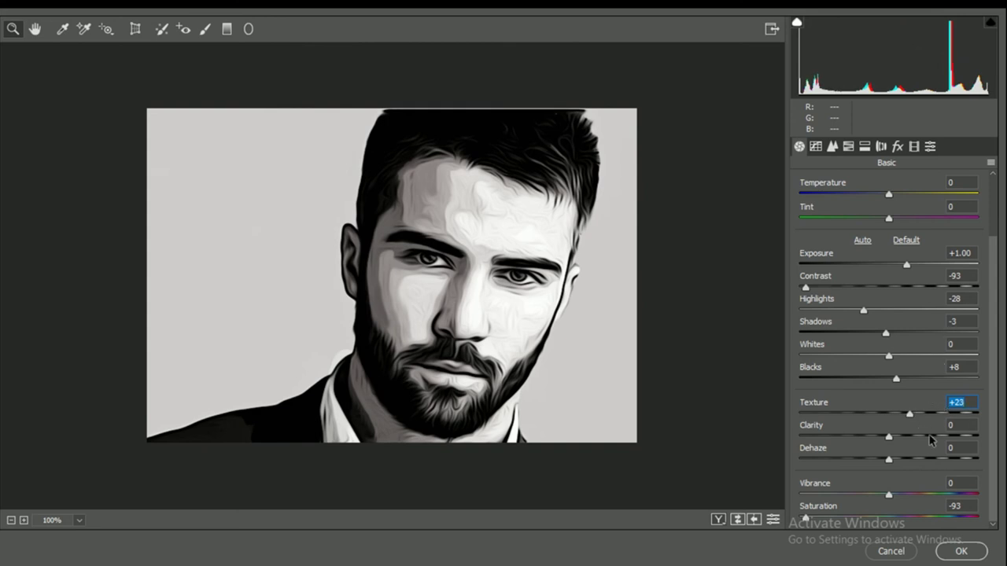
Step: In HSL, shift the Reds hue to -11 and nudge the Greens and Oranges hues
{"action": "left_click", "coordinate": [848, 146]}
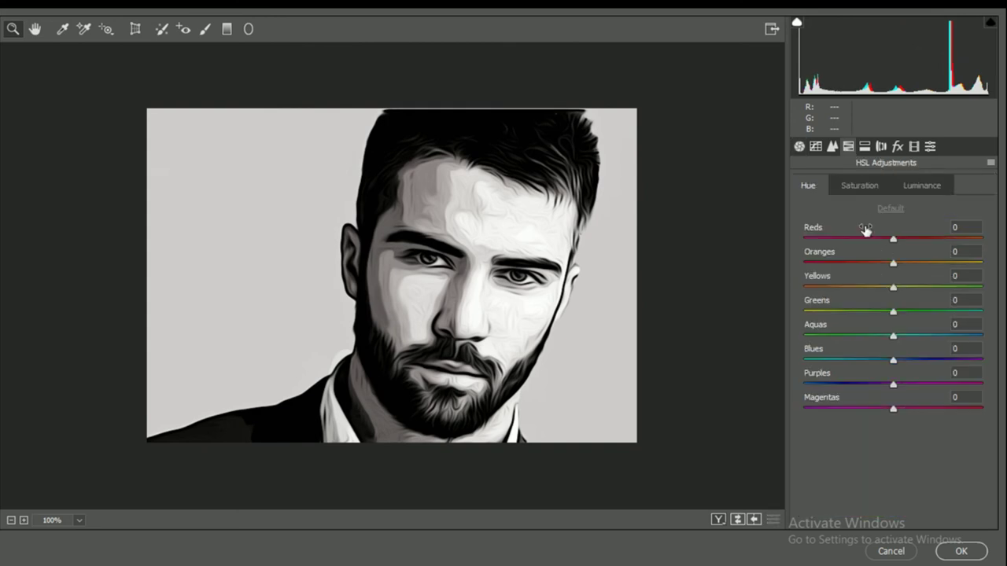
{"action": "mouse_move", "coordinate": [893, 241]}
{"action": "left_mouse_down"}
{"action": "mouse_move", "coordinate": [947, 240]}
{"action": "mouse_move", "coordinate": [865, 240]}
{"action": "mouse_move", "coordinate": [886, 245]}
{"action": "mouse_move", "coordinate": [863, 265]}
{"action": "mouse_move", "coordinate": [886, 271]}
{"action": "left_mouse_up"}
{"action": "mouse_move", "coordinate": [893, 311]}
{"action": "left_mouse_down"}
{"action": "mouse_move", "coordinate": [859, 314]}
{"action": "mouse_move", "coordinate": [889, 313]}
{"action": "left_mouse_up"}
{"action": "mouse_move", "coordinate": [885, 264]}
{"action": "left_mouse_down"}
{"action": "mouse_move", "coordinate": [906, 266]}
{"action": "mouse_move", "coordinate": [896, 265]}
{"action": "left_mouse_up"}
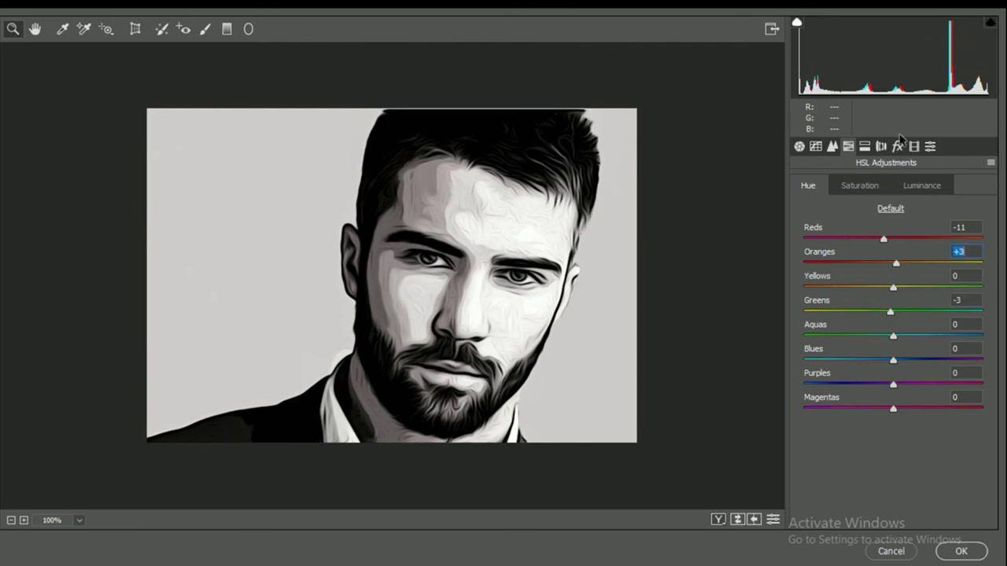
Step: Compare Camera Raw presets and apply the B&W High Contrast look
{"action": "left_click", "coordinate": [930, 146]}
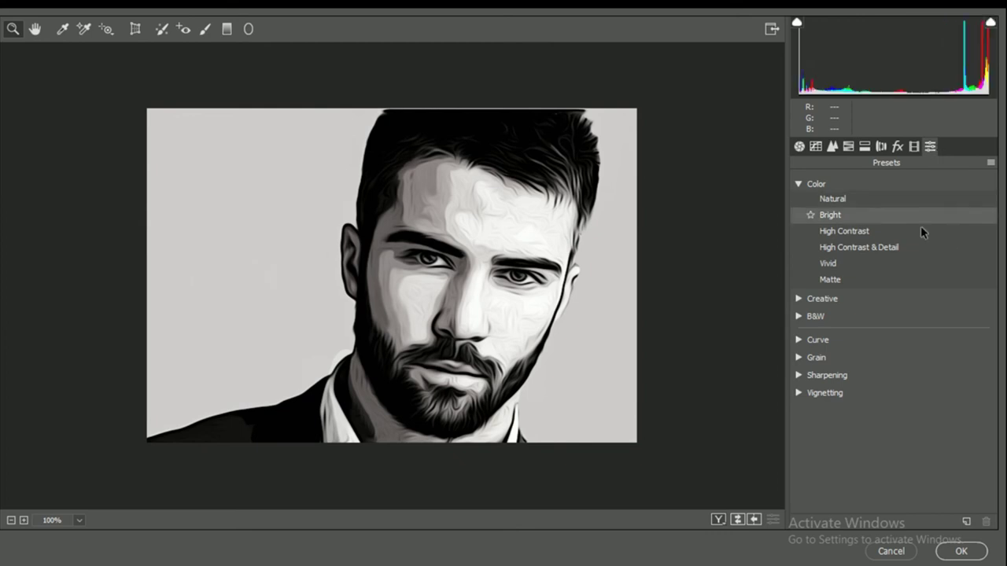
{"action": "left_click", "coordinate": [860, 230]}
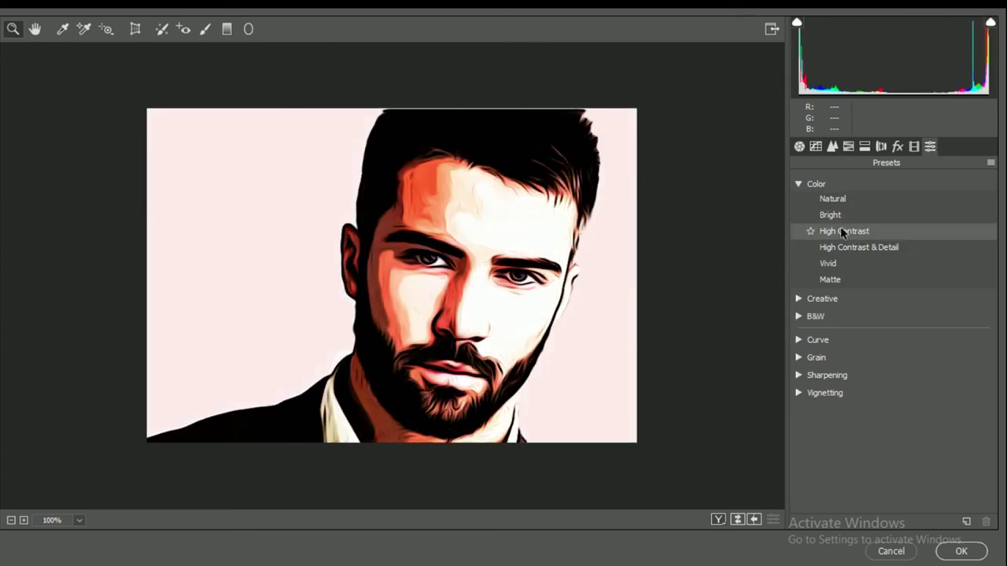
{"action": "left_click", "coordinate": [837, 220]}
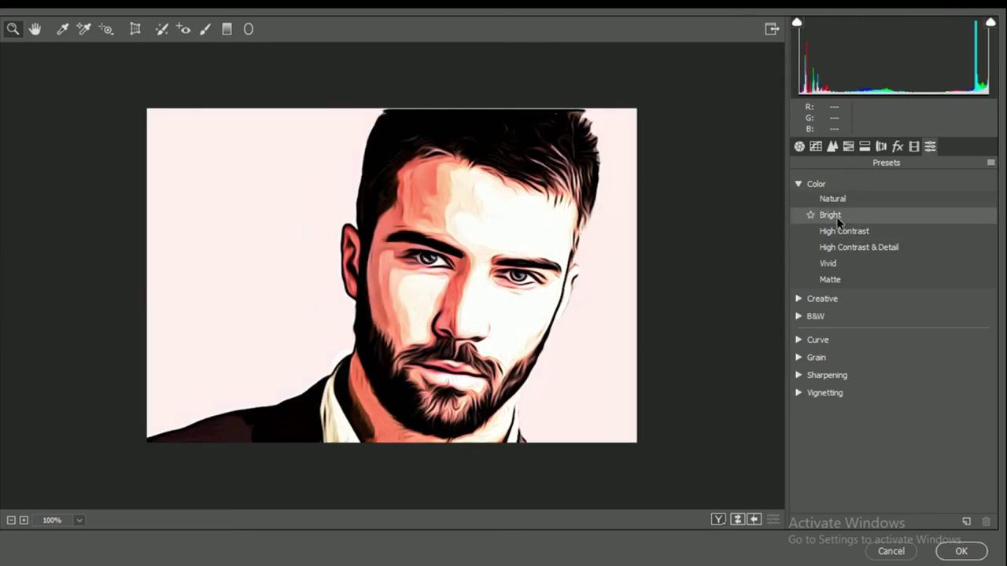
{"action": "left_click", "coordinate": [836, 204]}
{"action": "left_click", "coordinate": [838, 248]}
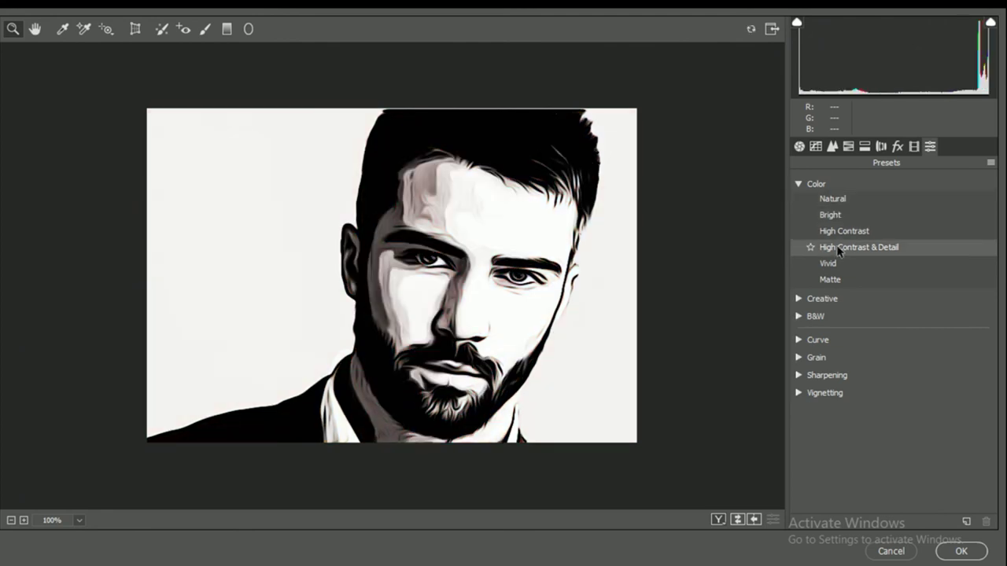
{"action": "left_click", "coordinate": [812, 317]}
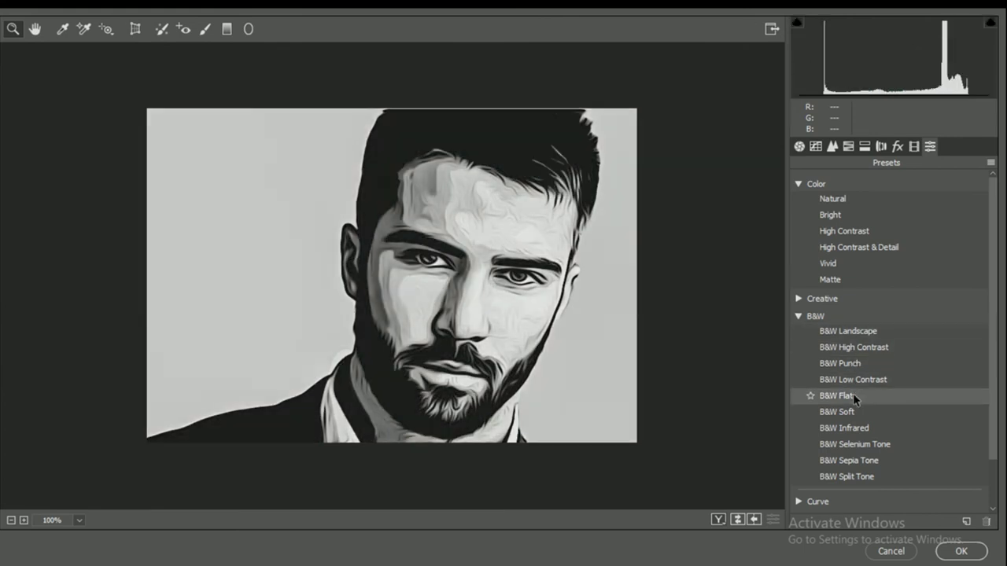
{"action": "left_click", "coordinate": [859, 383]}
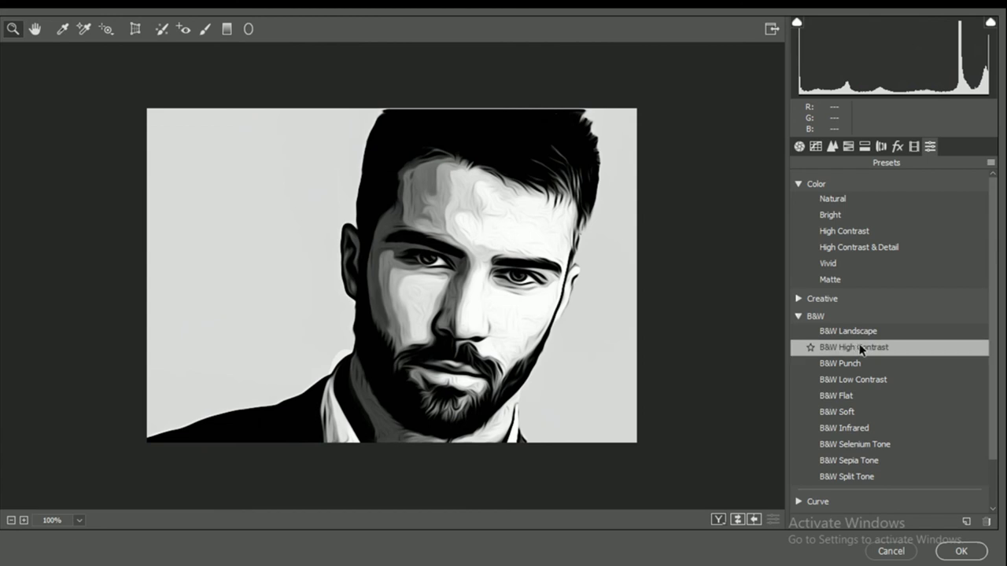
{"action": "left_click", "coordinate": [980, 554]}
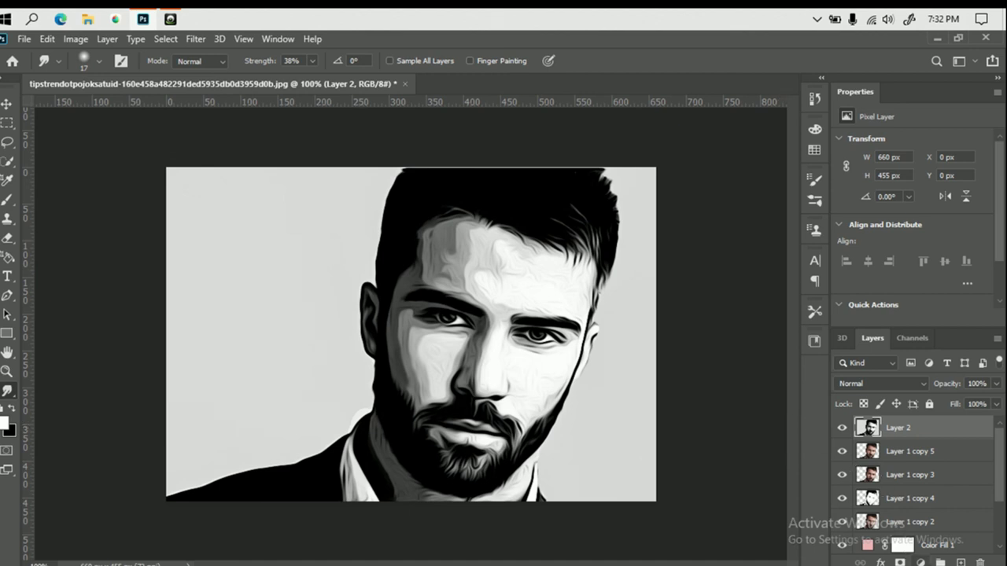
{"action": "left_click", "coordinate": [921, 563]}
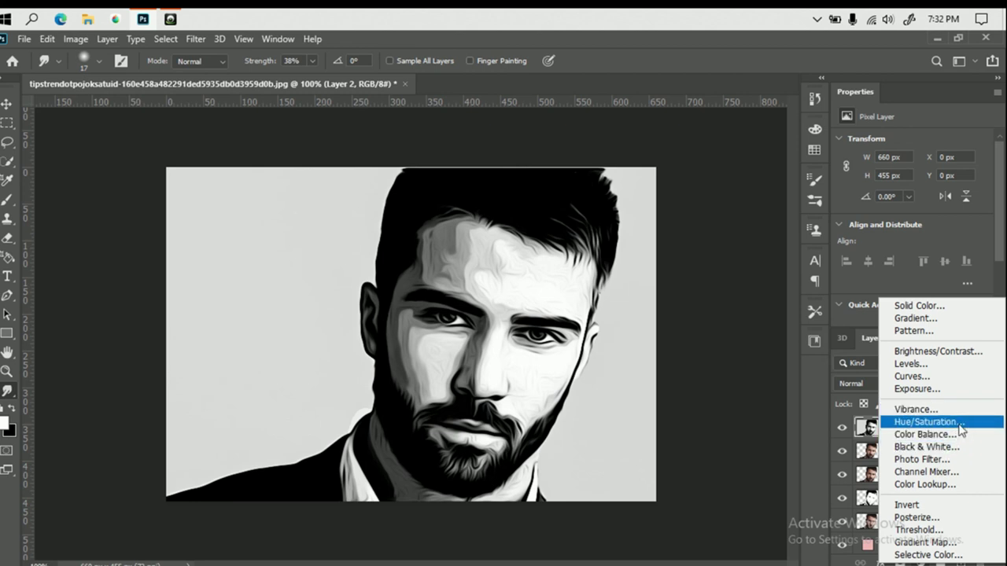
{"action": "left_click", "coordinate": [944, 435]}
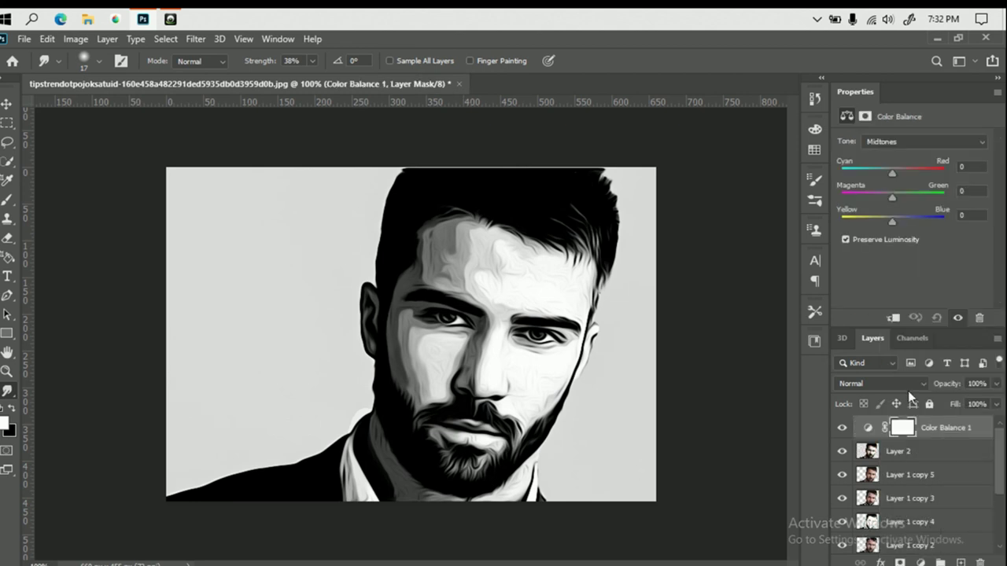
{"action": "left_click_drag", "start_coordinate": [892, 173], "coordinate": [911, 169]}
{"action": "left_click_drag", "start_coordinate": [883, 195], "coordinate": [891, 188]}
{"action": "mouse_move", "coordinate": [904, 172]}
{"action": "left_mouse_down"}
{"action": "mouse_move", "coordinate": [888, 171]}
{"action": "mouse_move", "coordinate": [904, 170]}
{"action": "left_mouse_up"}
{"action": "left_click", "coordinate": [979, 319]}
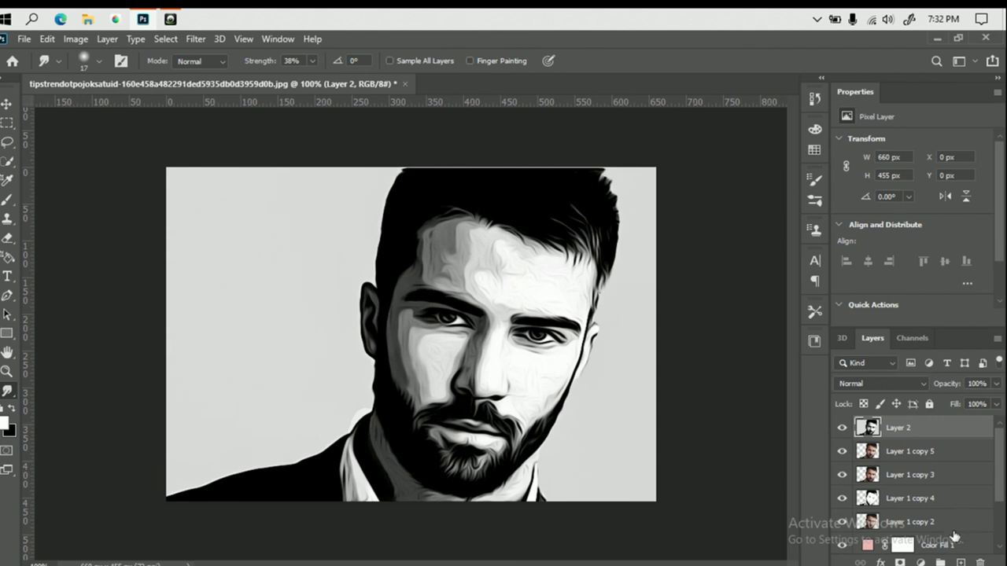
Step: Add a Color Balance adjustment layer with midtone Red at +23, then select Layer 2
{"action": "left_click", "coordinate": [921, 562]}
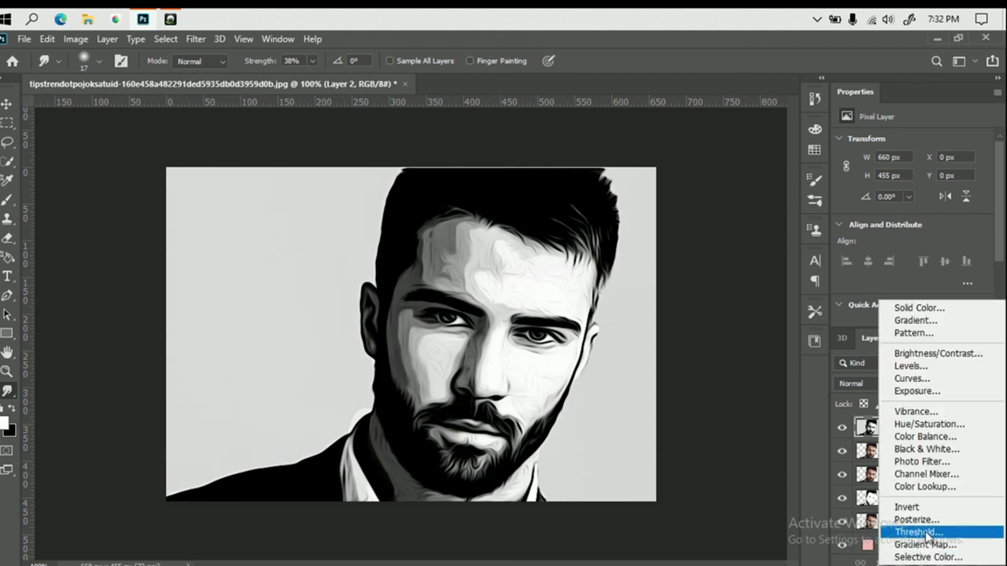
{"action": "left_click", "coordinate": [926, 439]}
{"action": "left_click_drag", "start_coordinate": [892, 173], "coordinate": [904, 172]}
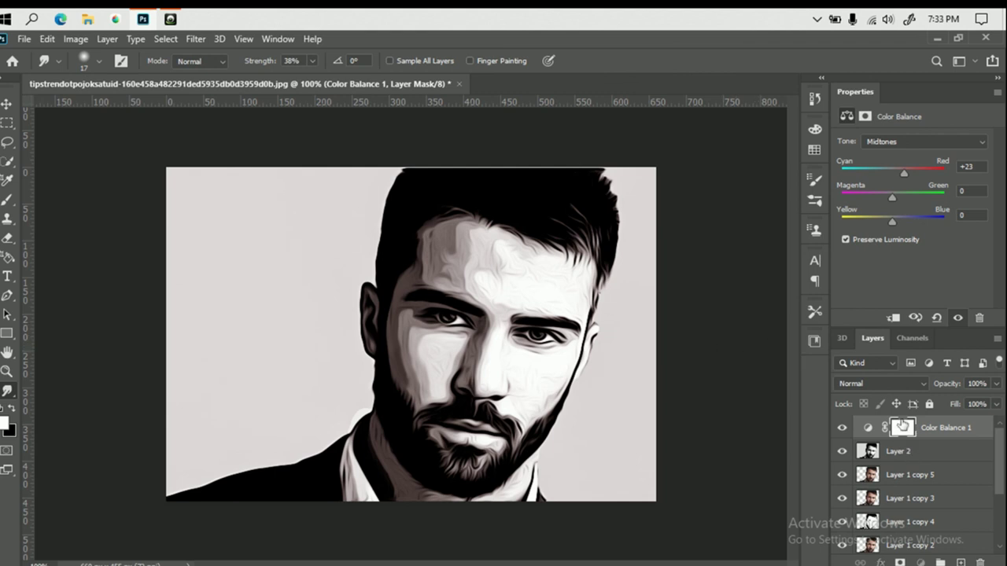
{"action": "left_click", "coordinate": [889, 451]}
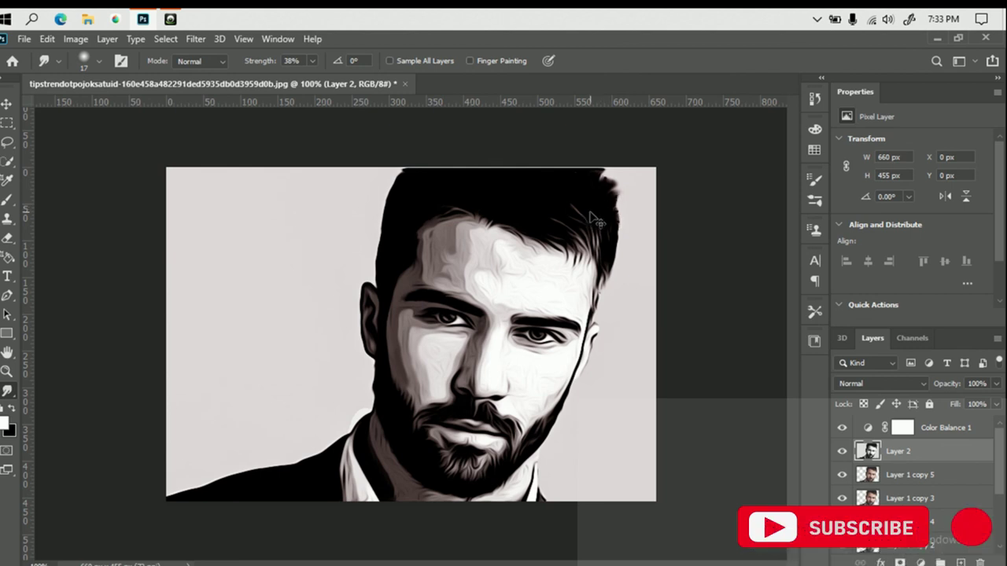
Step: Smudge the left cheek shading on Layer 2, then enlarge the Smudge brush to 31 px
{"action": "right_click", "coordinate": [583, 199]}
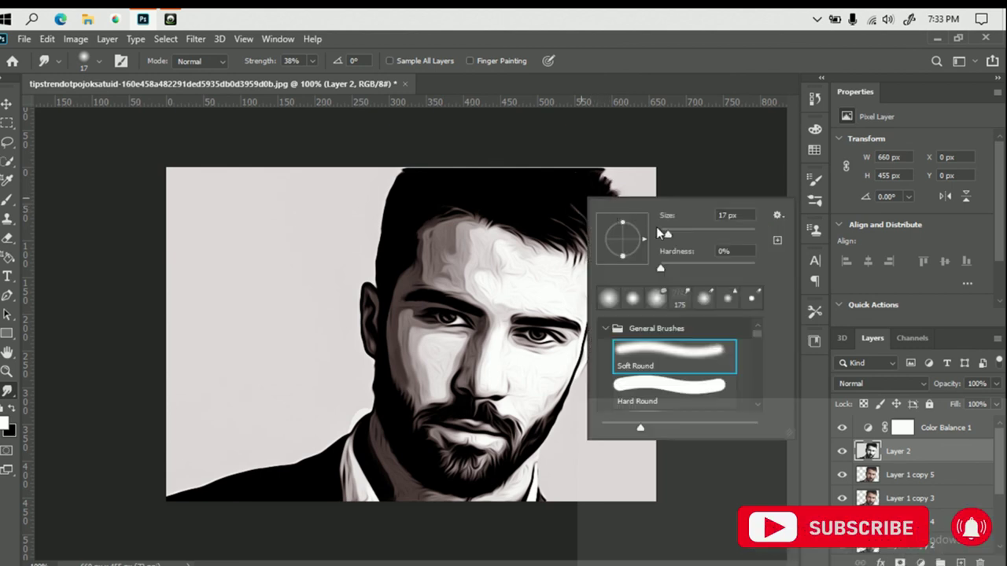
{"action": "left_click", "coordinate": [611, 189]}
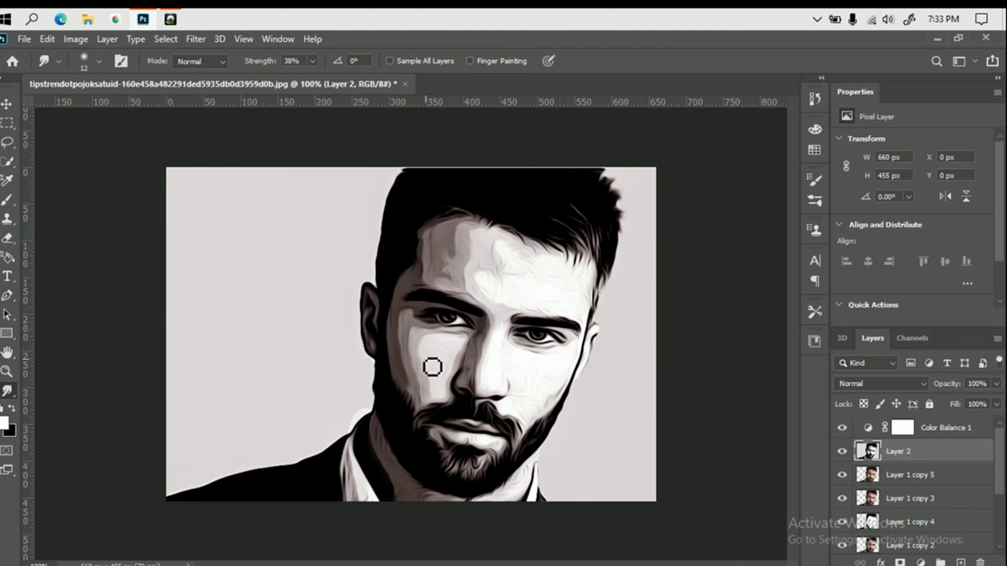
{"action": "mouse_move", "coordinate": [432, 381]}
{"action": "left_mouse_down"}
{"action": "mouse_move", "coordinate": [461, 367]}
{"action": "mouse_move", "coordinate": [434, 368]}
{"action": "left_mouse_up"}
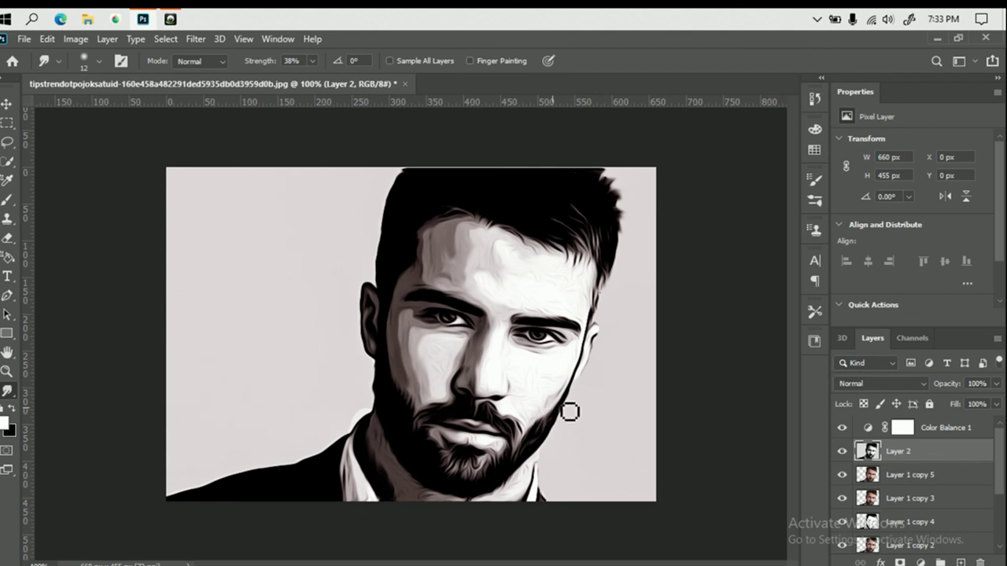
{"action": "right_click", "coordinate": [616, 400]}
{"action": "left_click_drag", "start_coordinate": [703, 369], "coordinate": [708, 369]}
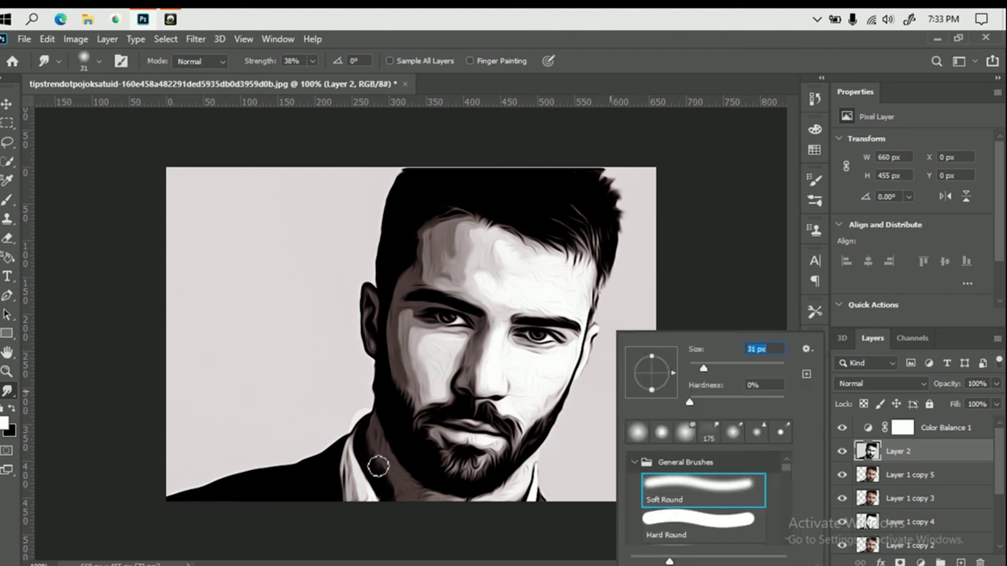
{"action": "left_click", "coordinate": [369, 442]}
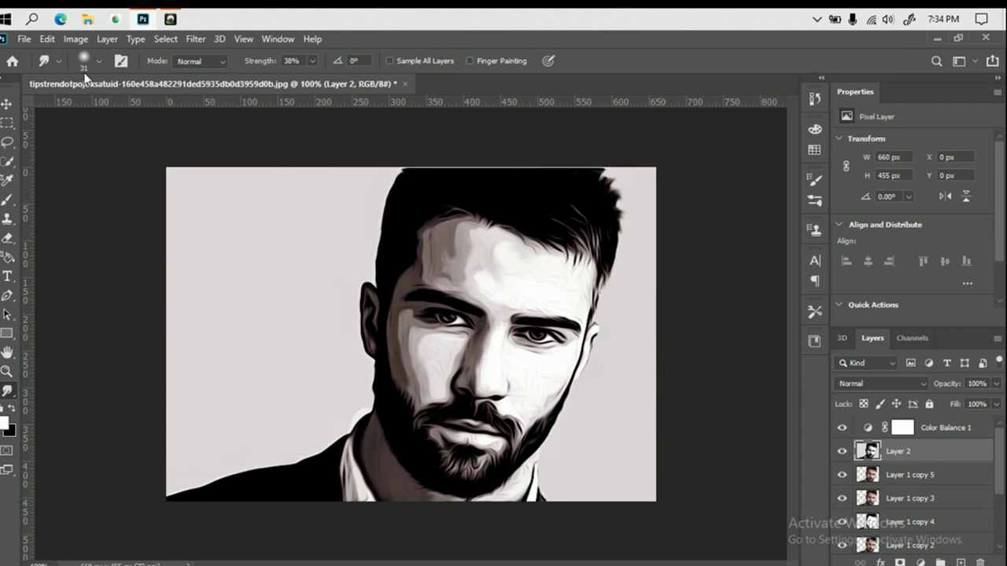
Step: Save a JPEG copy of the portrait into the Poster egg folder on New Volume (E:)
{"action": "left_click", "coordinate": [23, 39]}
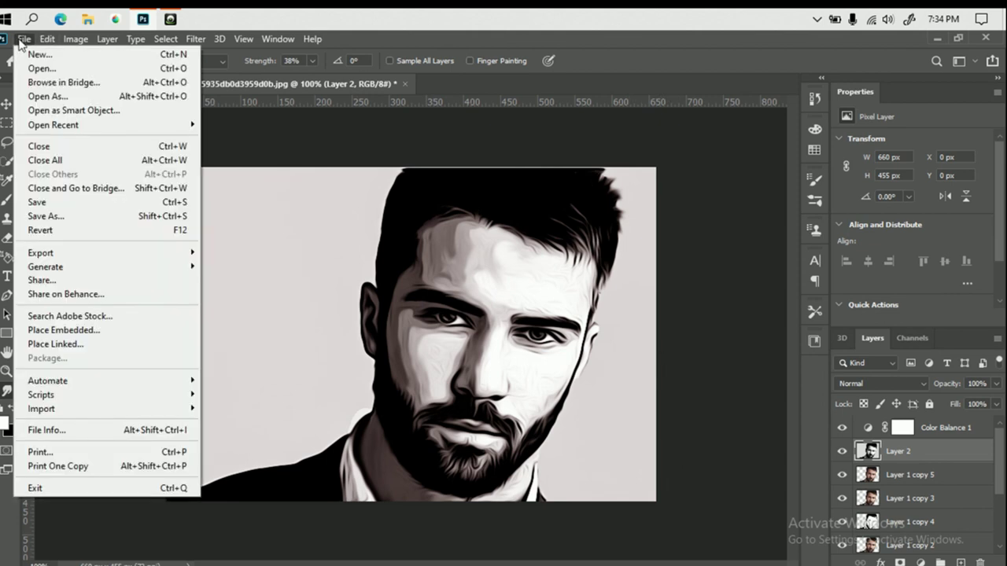
{"action": "left_click", "coordinate": [83, 216]}
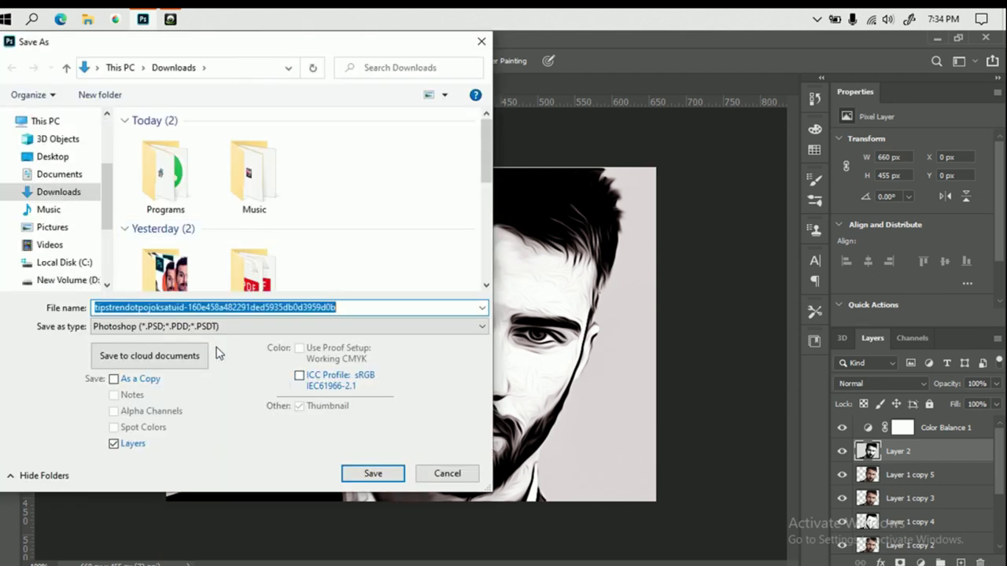
{"action": "left_click", "coordinate": [240, 327]}
{"action": "left_click", "coordinate": [192, 177]}
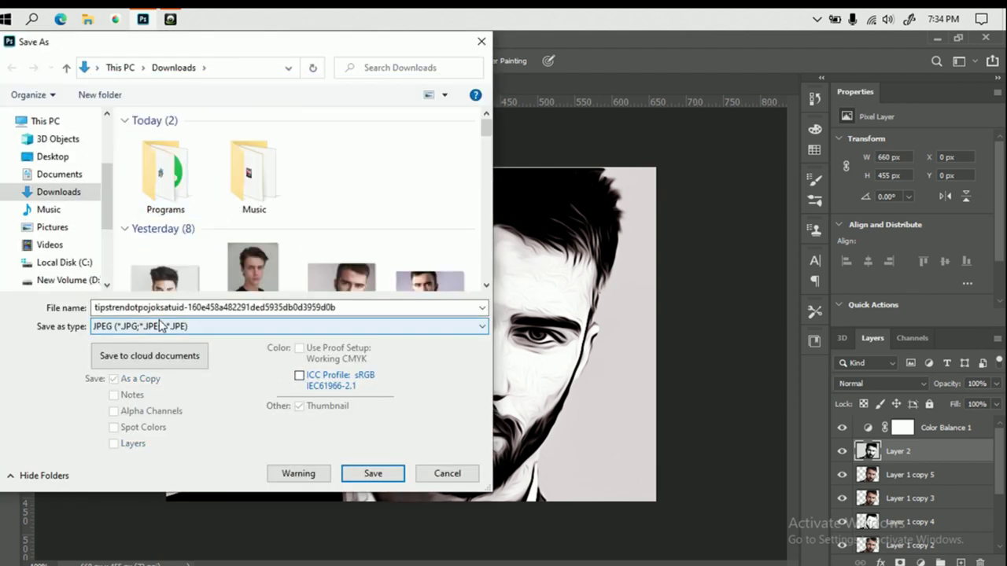
{"action": "left_click_drag", "start_coordinate": [110, 212], "coordinate": [113, 235]}
{"action": "mouse_move", "coordinate": [67, 239]}
{"action": "left_click", "coordinate": [94, 239]}
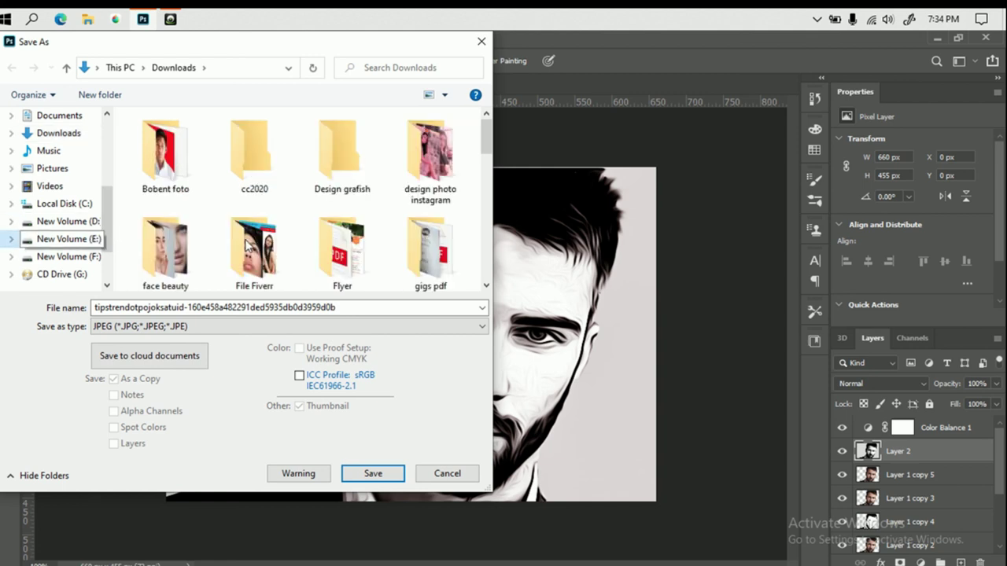
{"action": "scroll", "coordinate": [383, 250], "scroll_direction": "down", "scroll_amount": 2}
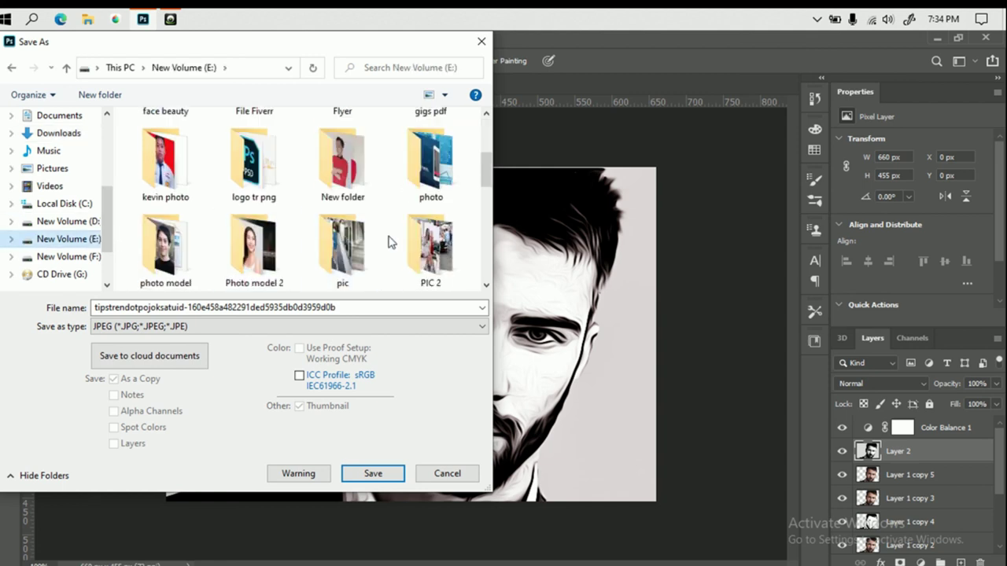
{"action": "scroll", "coordinate": [383, 250], "scroll_direction": "down", "scroll_amount": 2}
{"action": "left_click", "coordinate": [358, 177]}
{"action": "double_click", "coordinate": [358, 177]}
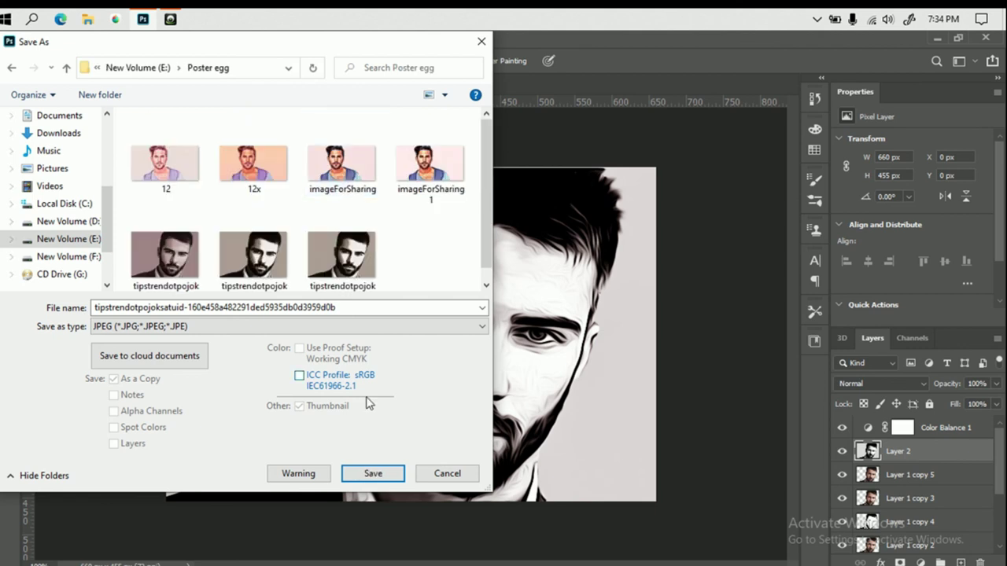
Step: Confirm the JPEG options with Baseline (Standard) format at quality 12
{"action": "left_click", "coordinate": [374, 474]}
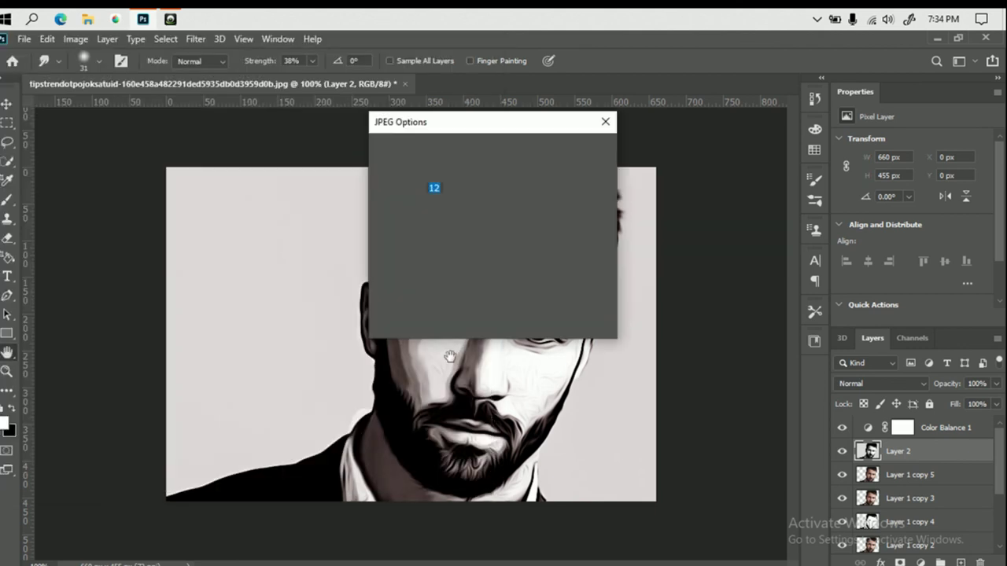
{"action": "left_click", "coordinate": [404, 257]}
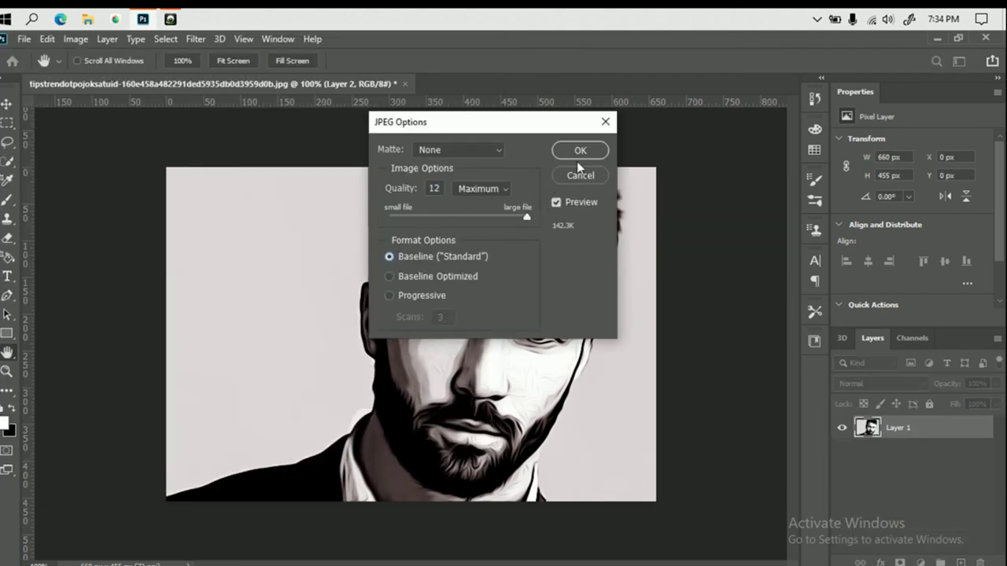
{"action": "left_click", "coordinate": [579, 151]}
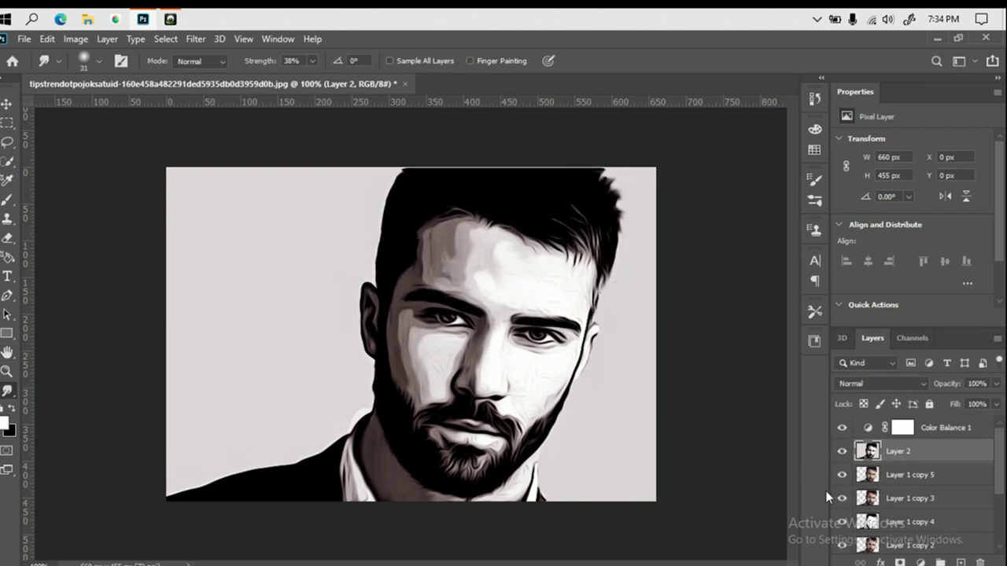